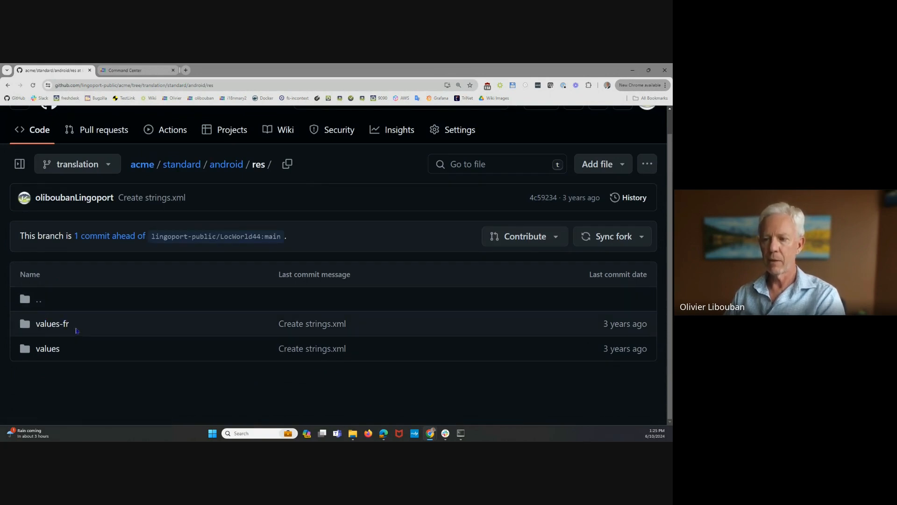
- Examine how the translation files are organised in the android/res, ios, properties and resx folders of the acme repository
drag(76, 330, 61, 325)
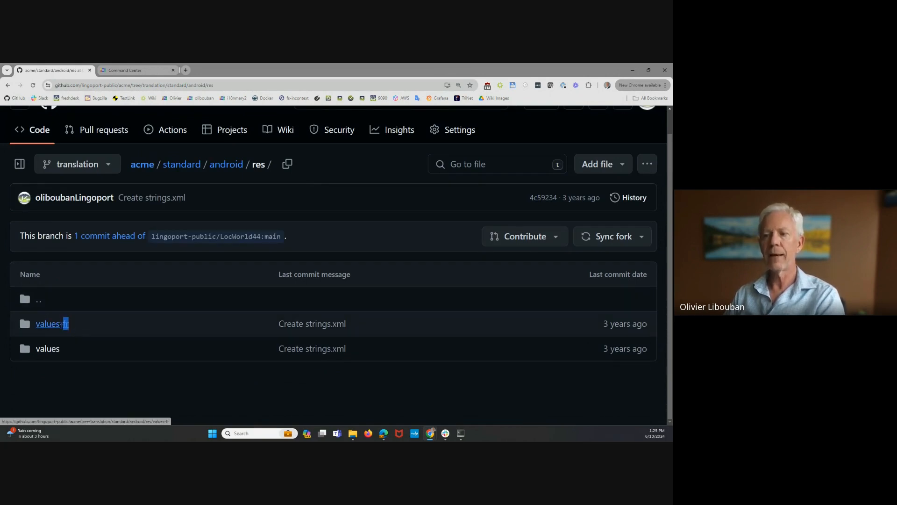
click(66, 367)
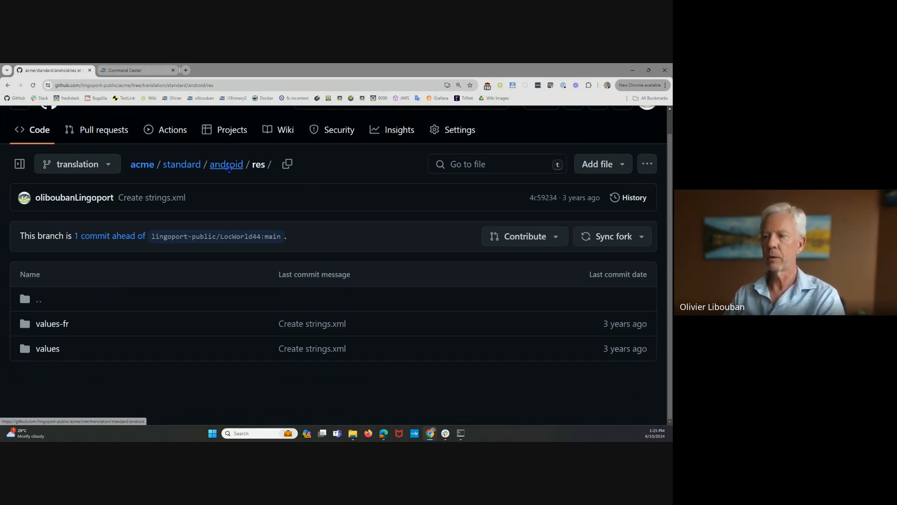
click(182, 164)
scroll(141, 280, down, 1)
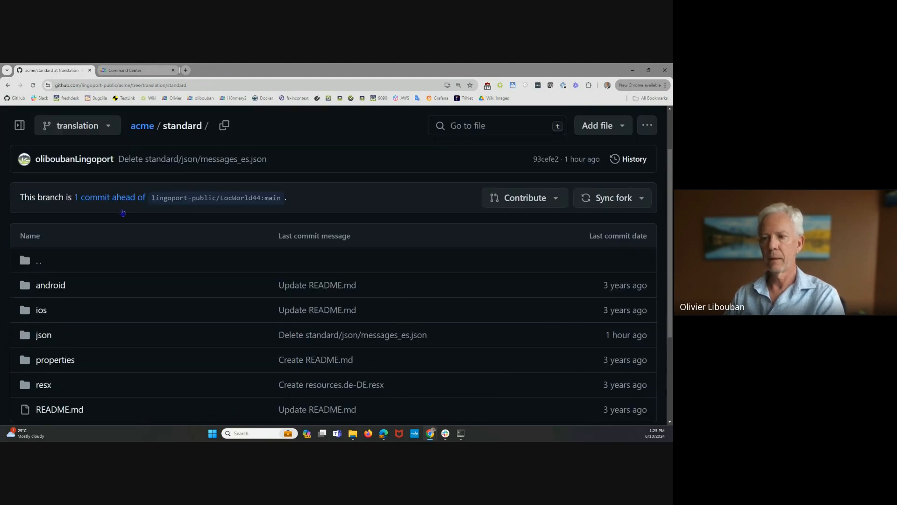
click(47, 311)
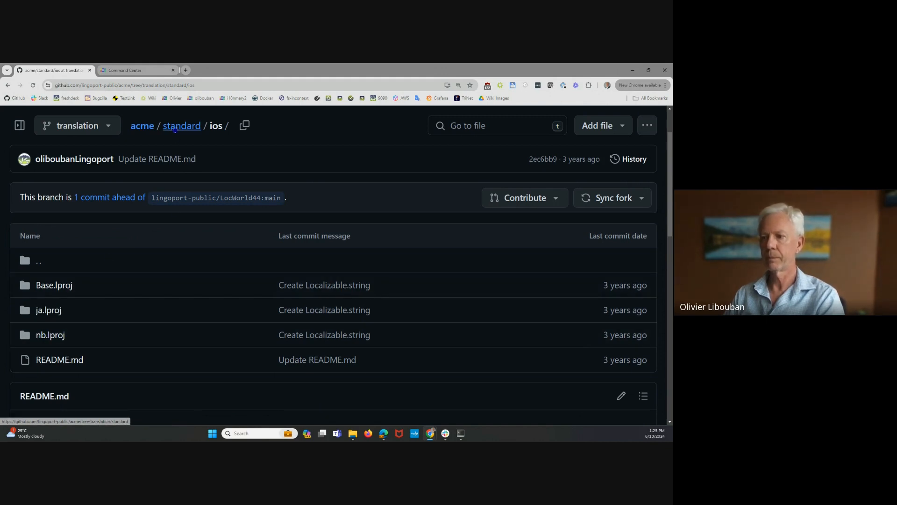
click(175, 127)
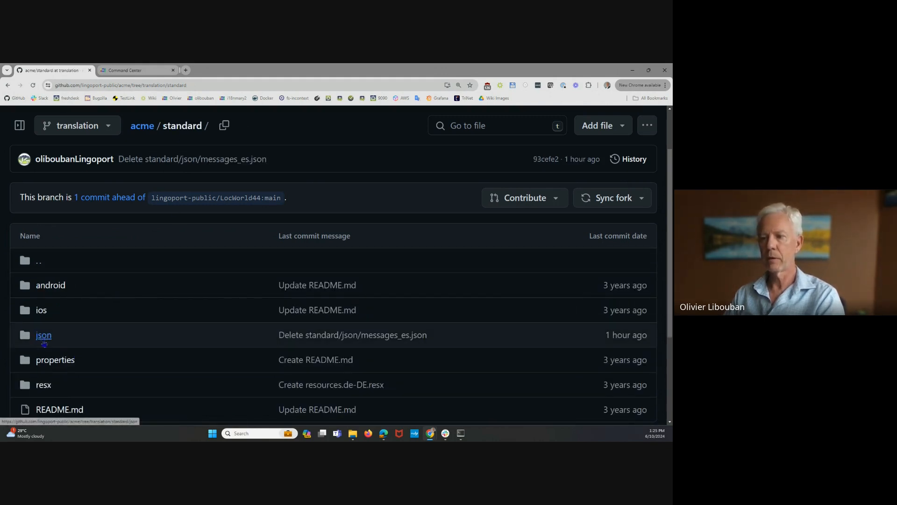
click(55, 359)
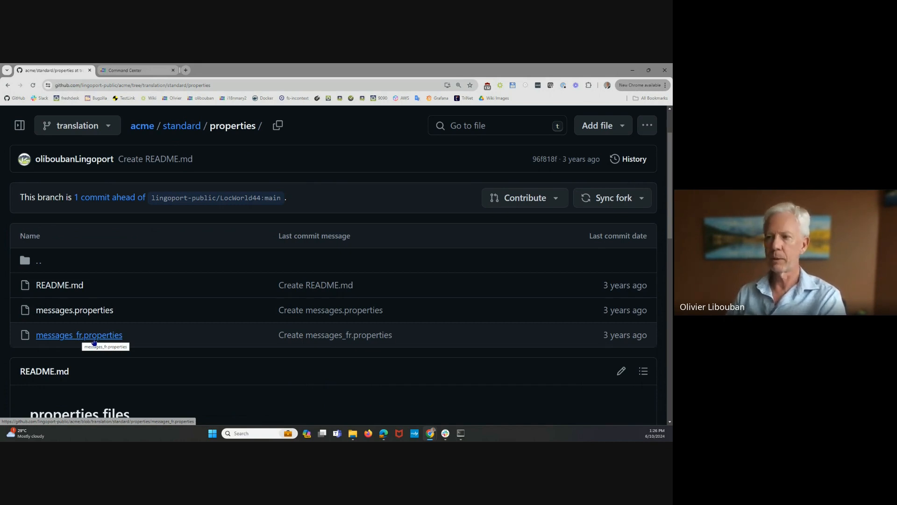
click(180, 127)
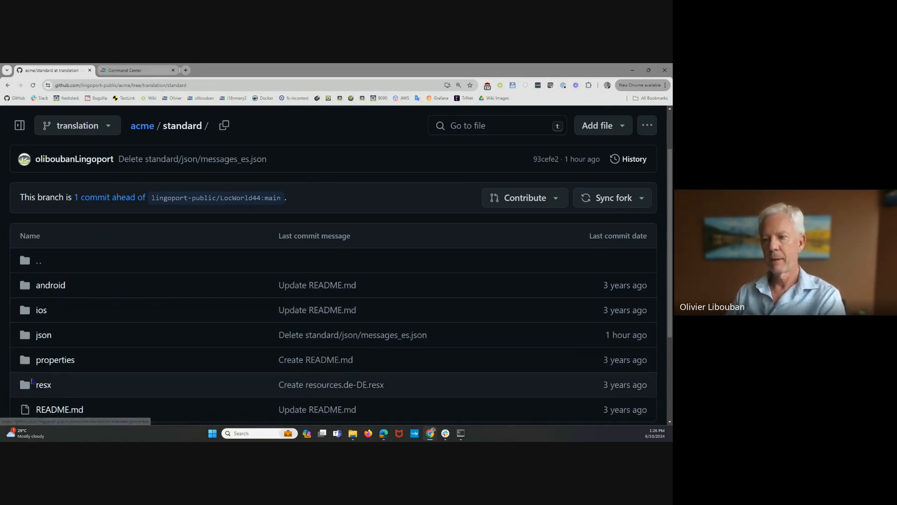
click(40, 385)
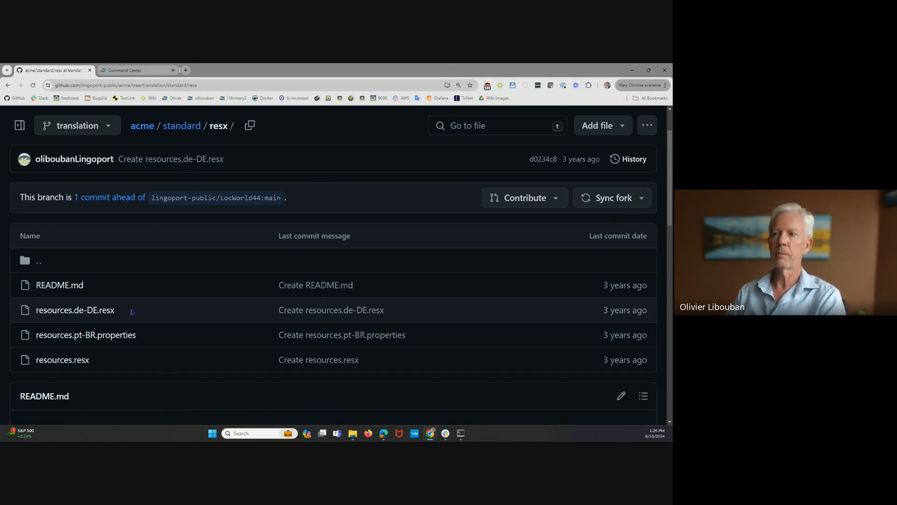
click(186, 131)
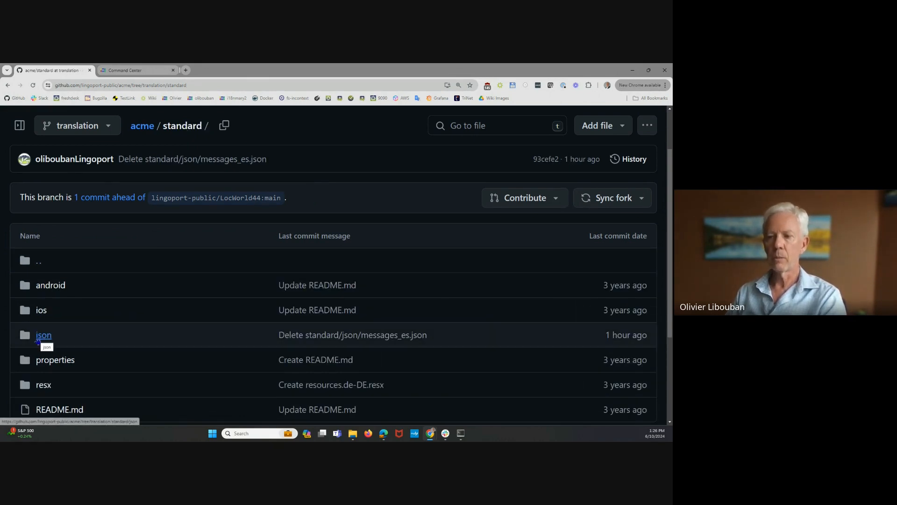
- Open the json folder under standard and review its message files
click(38, 340)
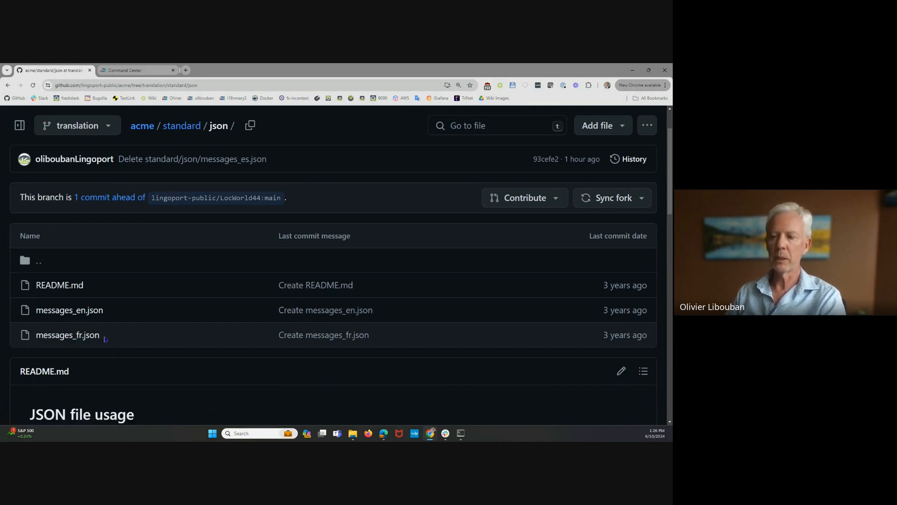
click(82, 333)
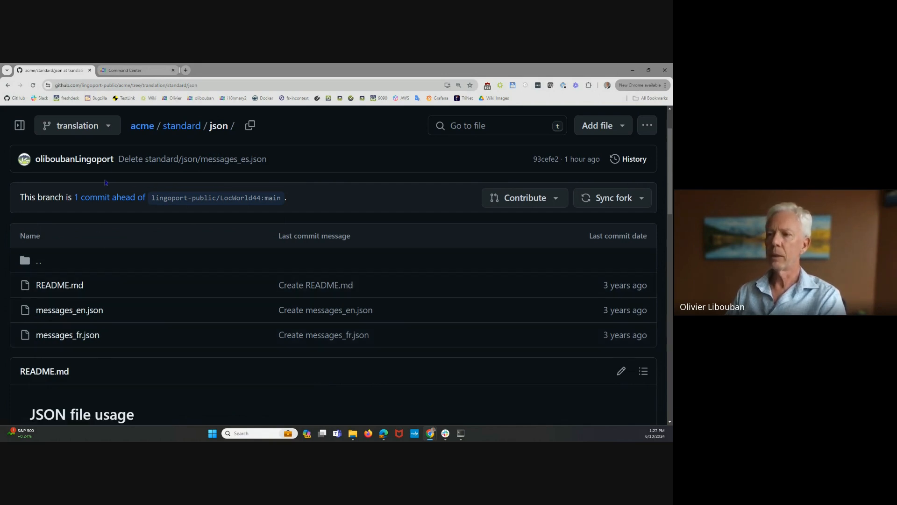
scroll(117, 164, up, 2)
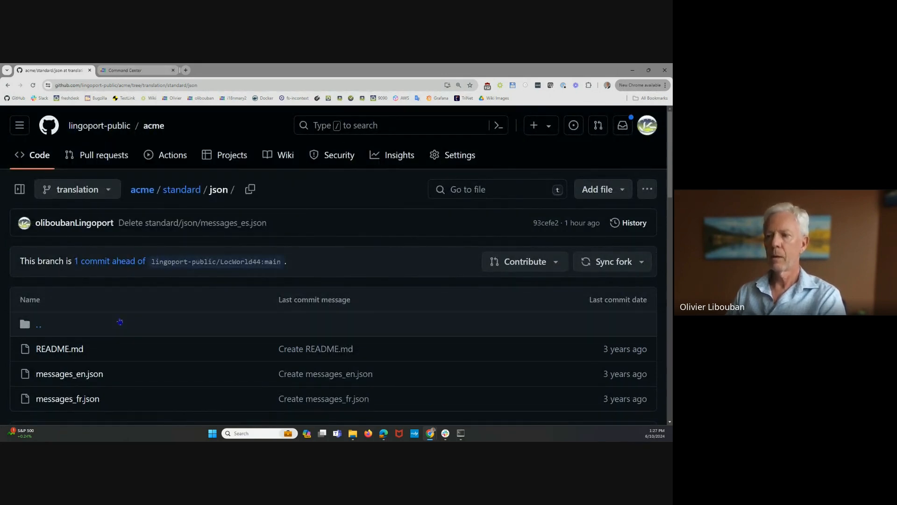
scroll(117, 317, down, 2)
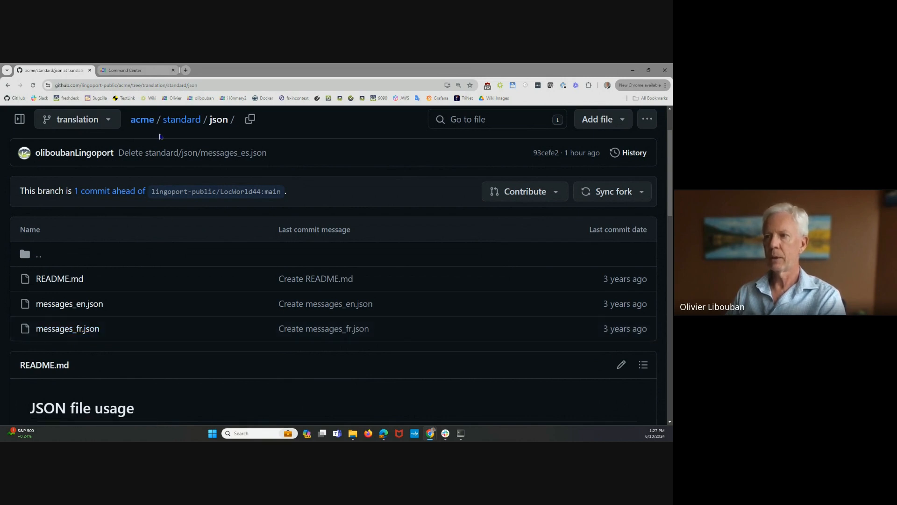
- Switch to Command Center and start a new project that uses the GitHub-O data source credential
click(149, 73)
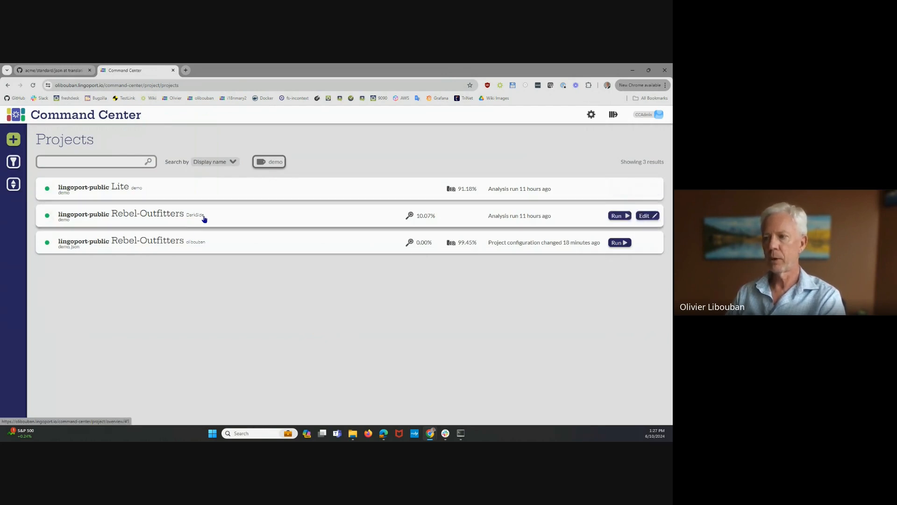
click(14, 139)
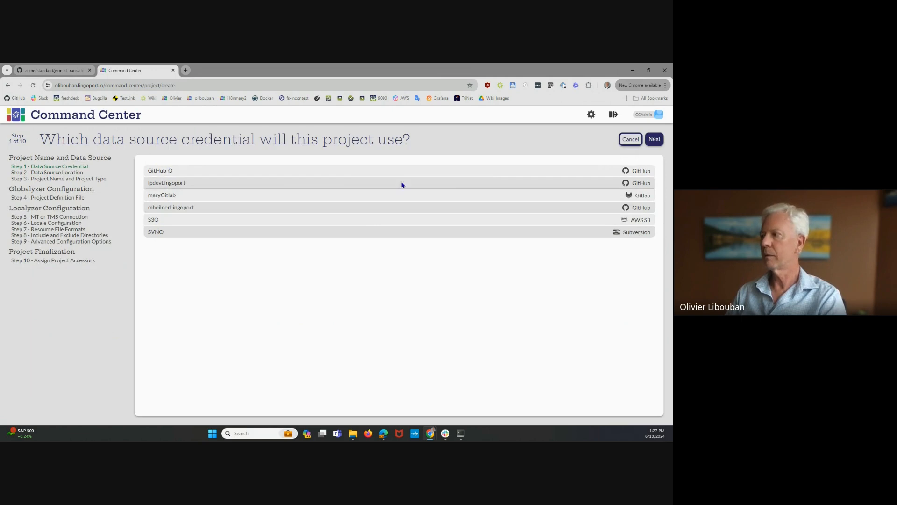
click(164, 170)
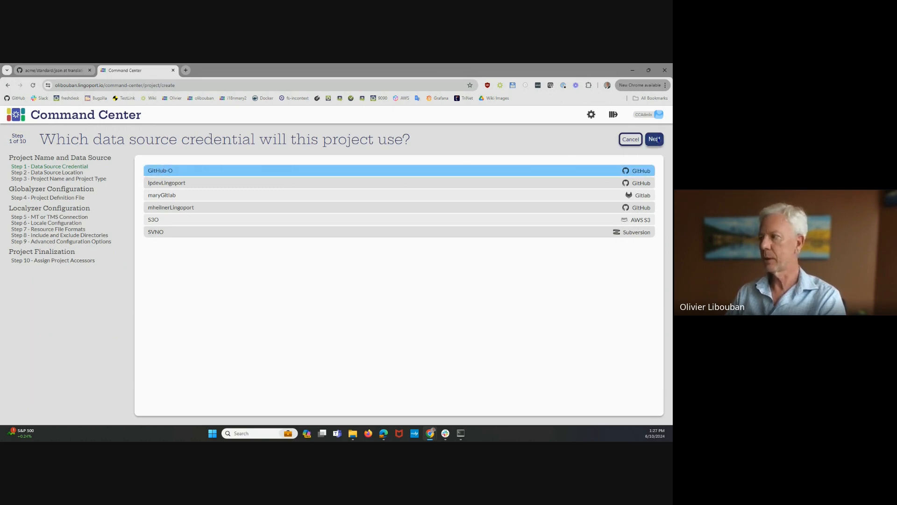
click(655, 139)
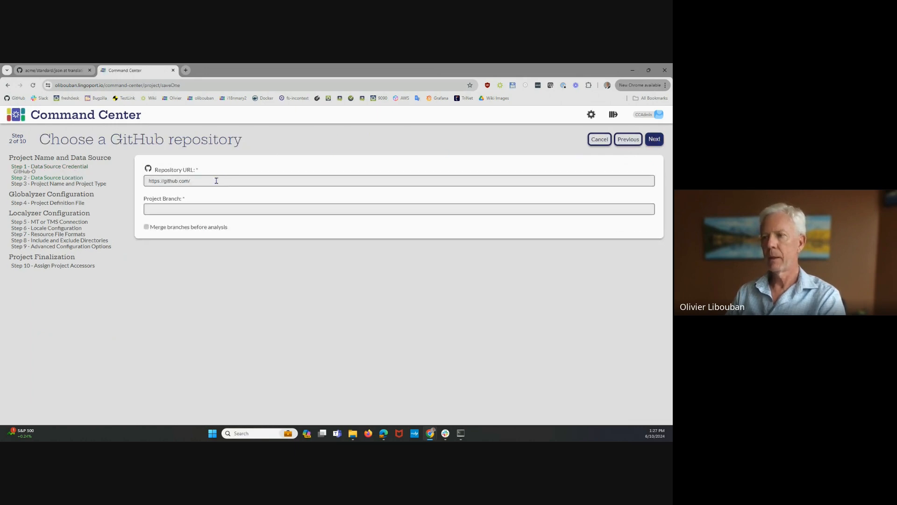
click(70, 71)
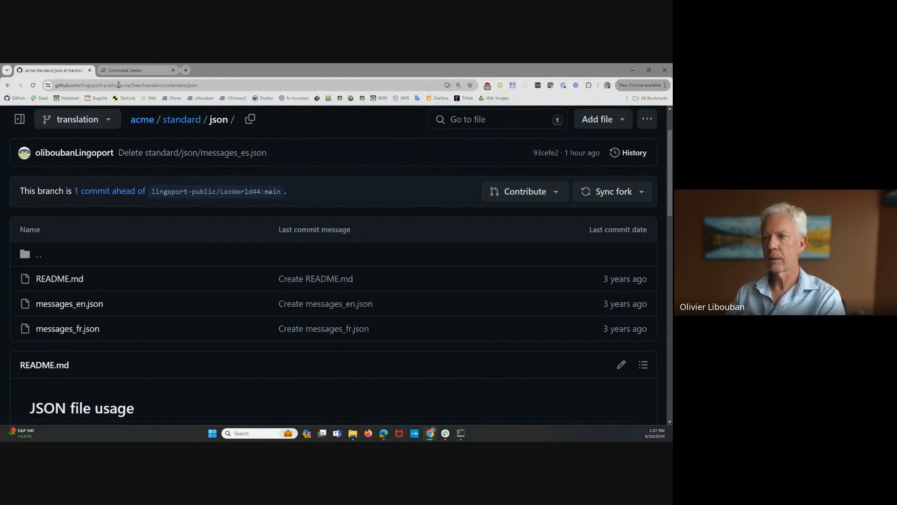
drag(128, 86, 43, 88)
key(ctrl+c)
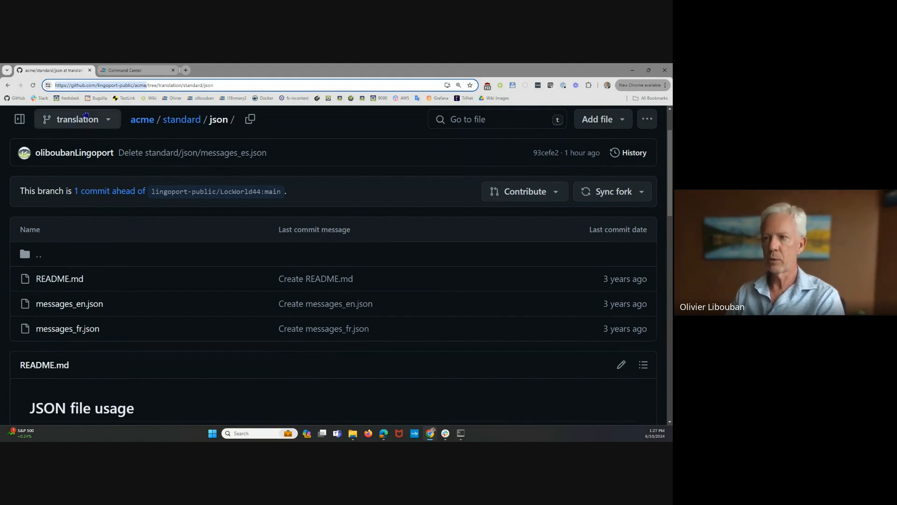
click(146, 70)
triple_click(221, 181)
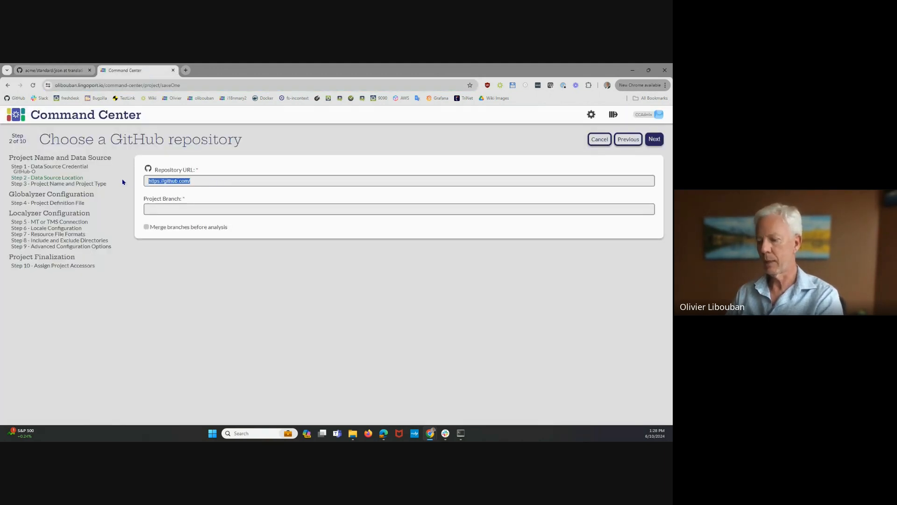
key(ctrl+v)
- Set the project branch to translation and continue to the project naming page
click(157, 207)
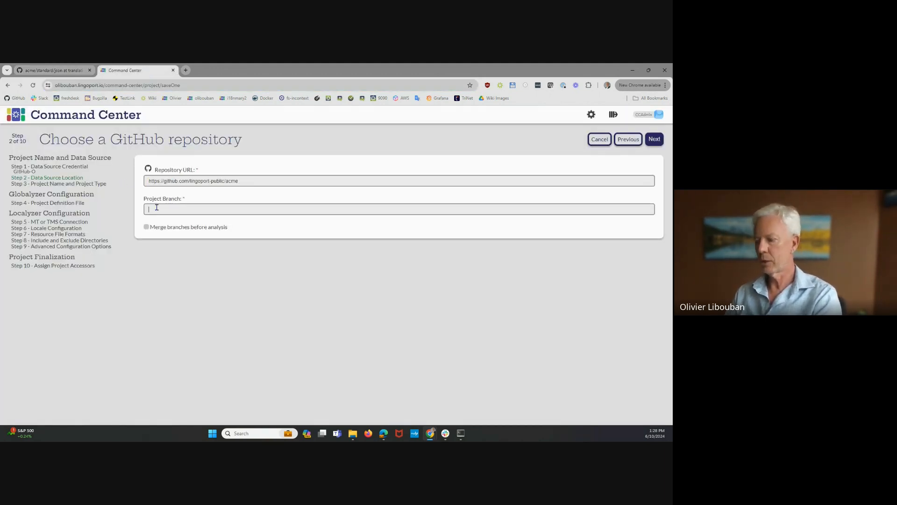
text(translation)
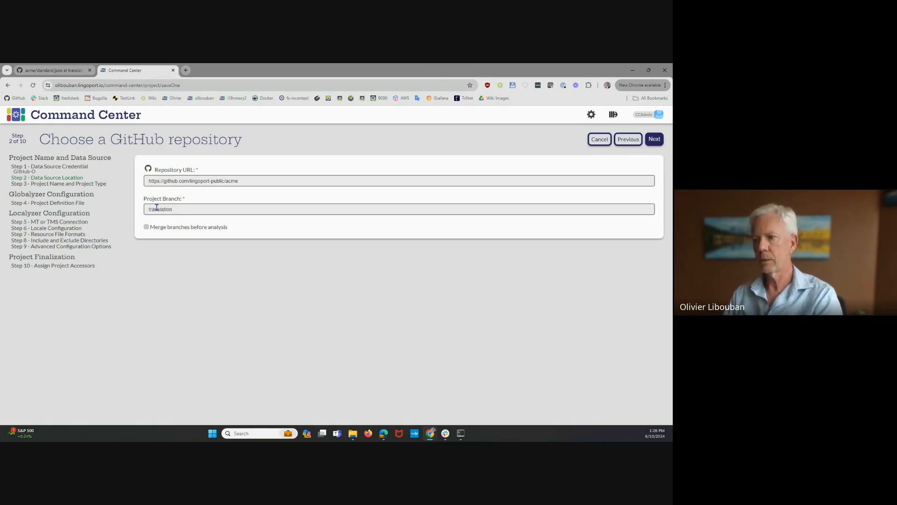
click(654, 139)
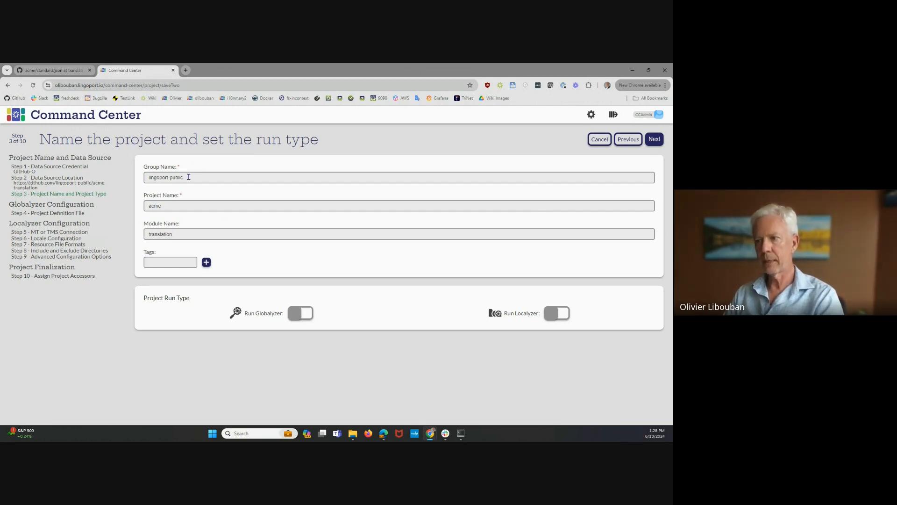
- Compare the proposed group, project and module names with the repository's owner, name and branch on GitHub
drag(189, 176, 135, 180)
key(Tab)
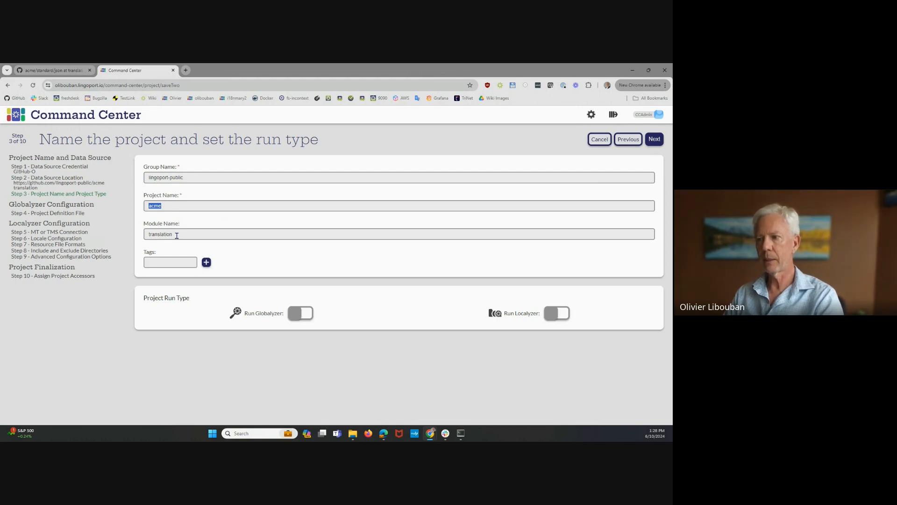
drag(176, 236, 144, 240)
click(55, 71)
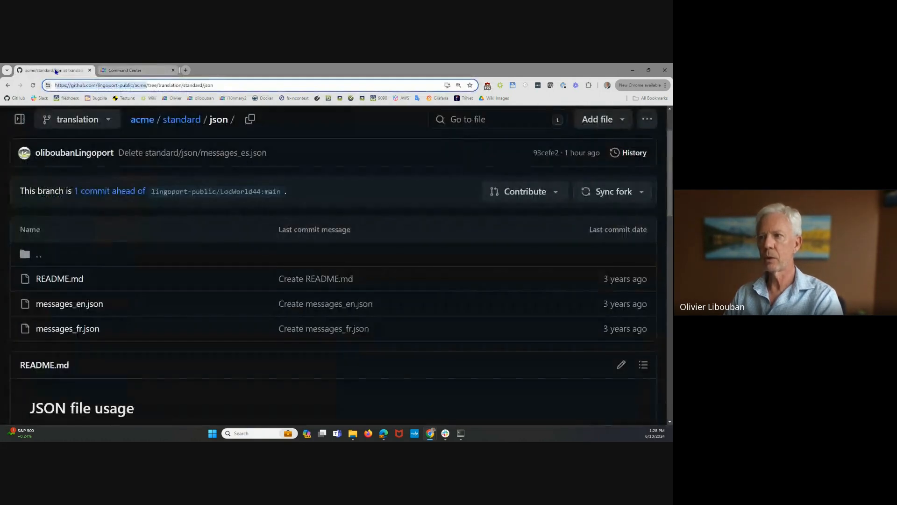
scroll(133, 138, up, 2)
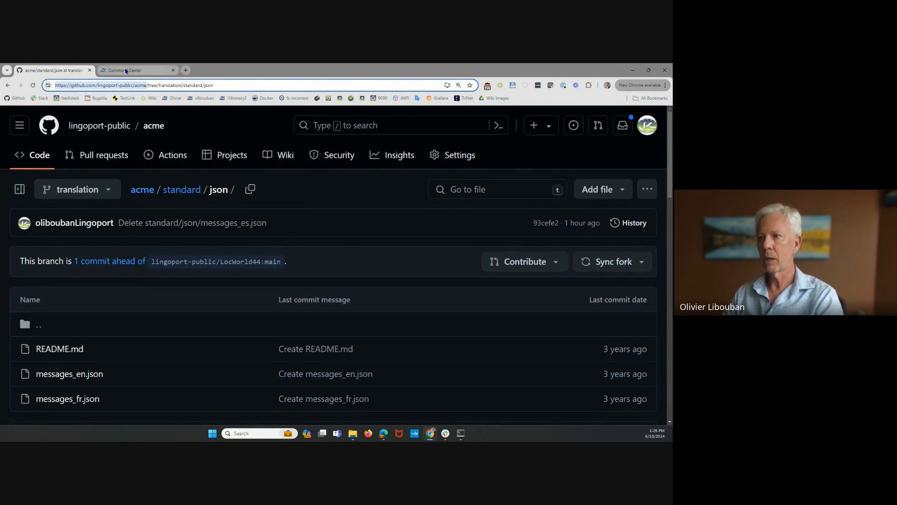
key(ctrl+Tab)
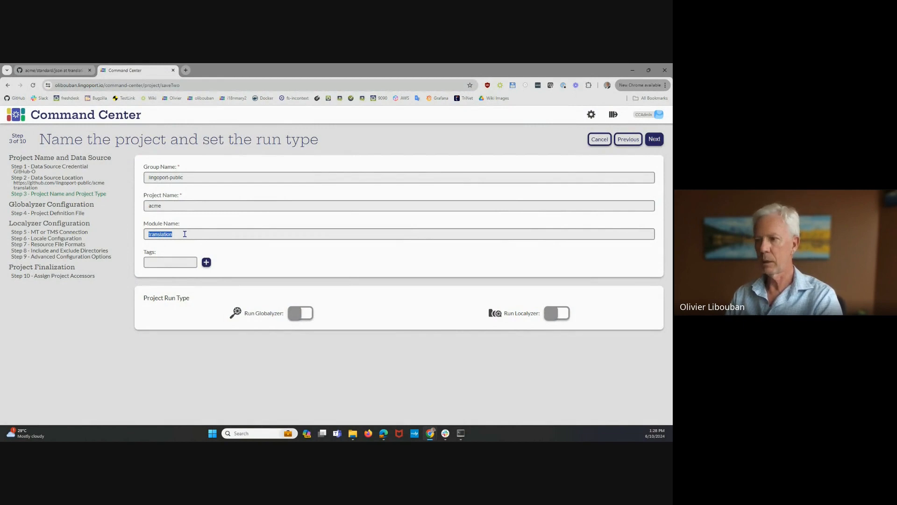
key(BackSpace)
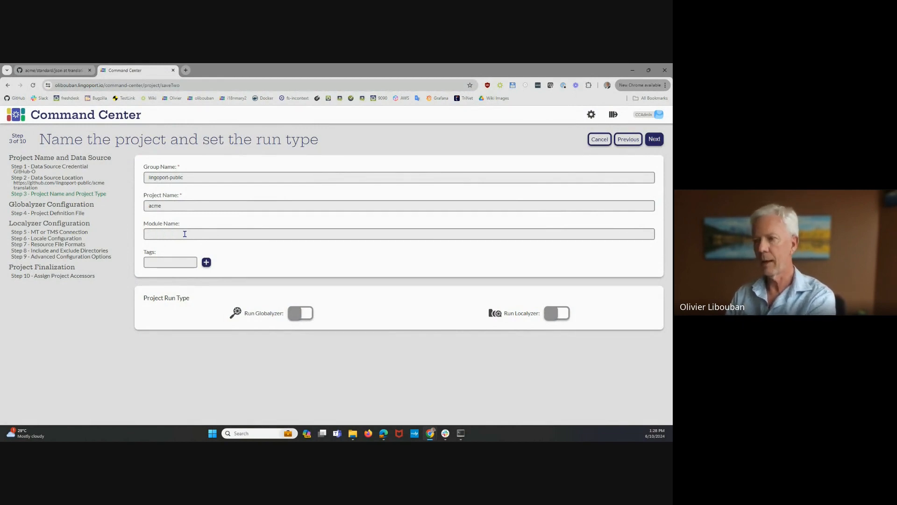
text(demo)
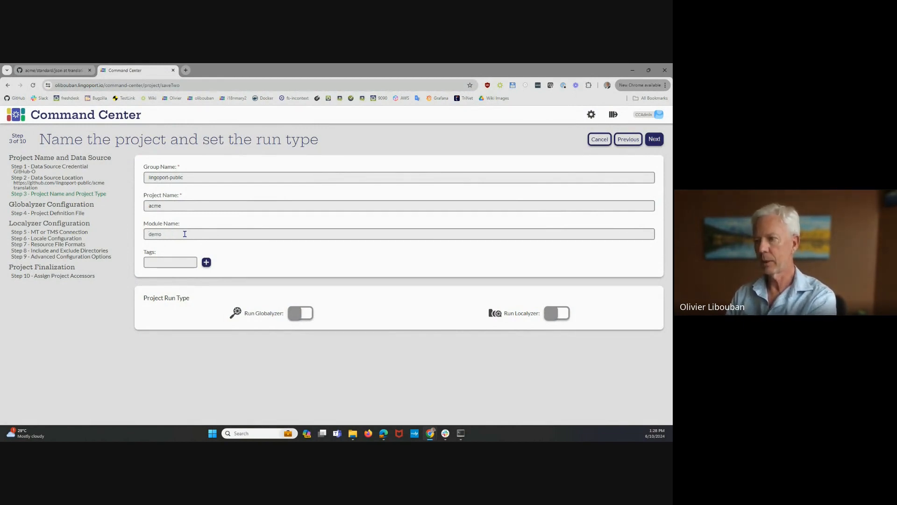
key(BackSpace)
key(BackSpace)
key(BackSpace)
text(translation)
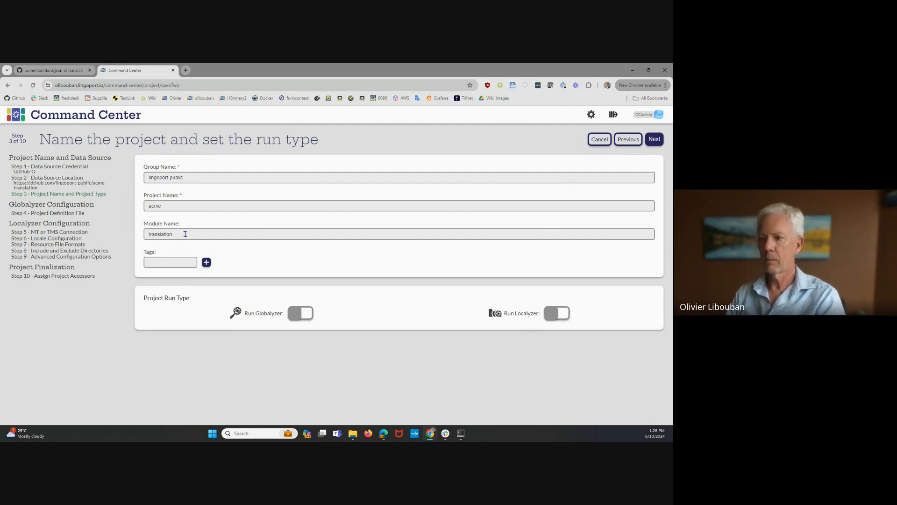
- Tag the project with demo and json, and enable Run Localyzer as its run type
click(176, 261)
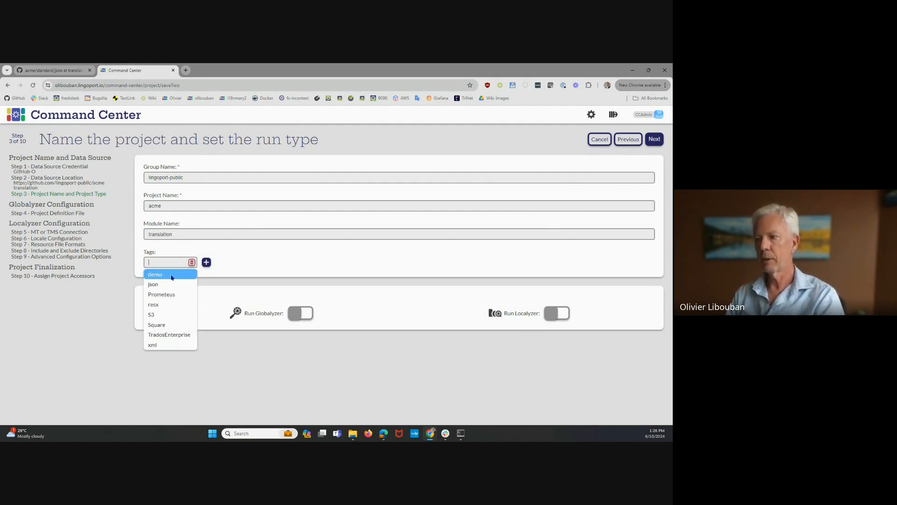
click(155, 275)
click(206, 263)
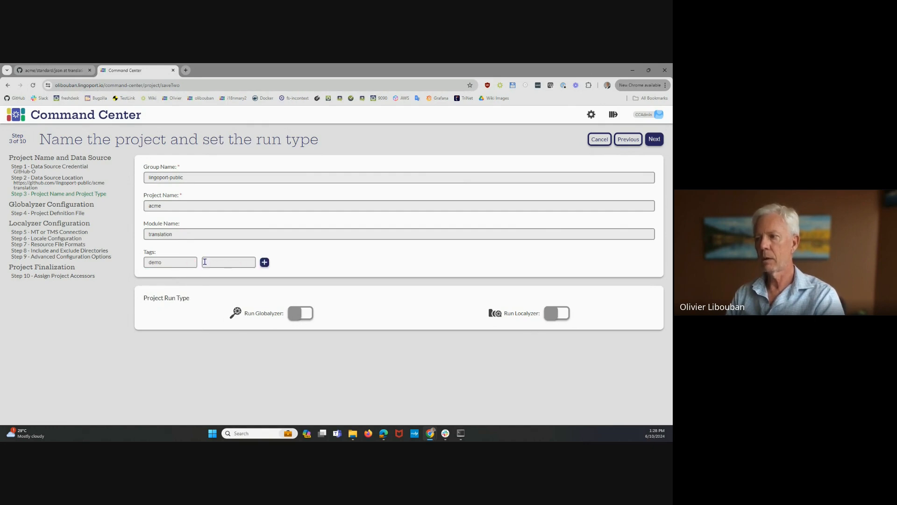
click(215, 262)
text(j)
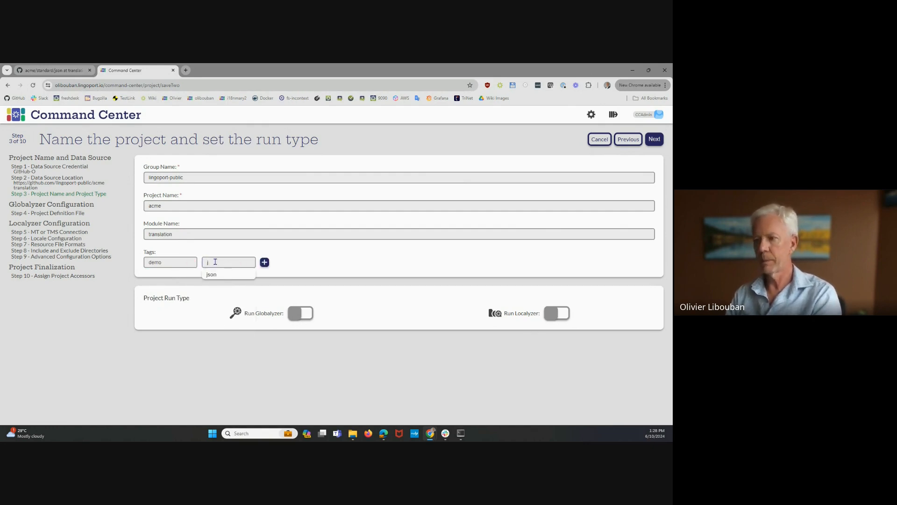
click(217, 276)
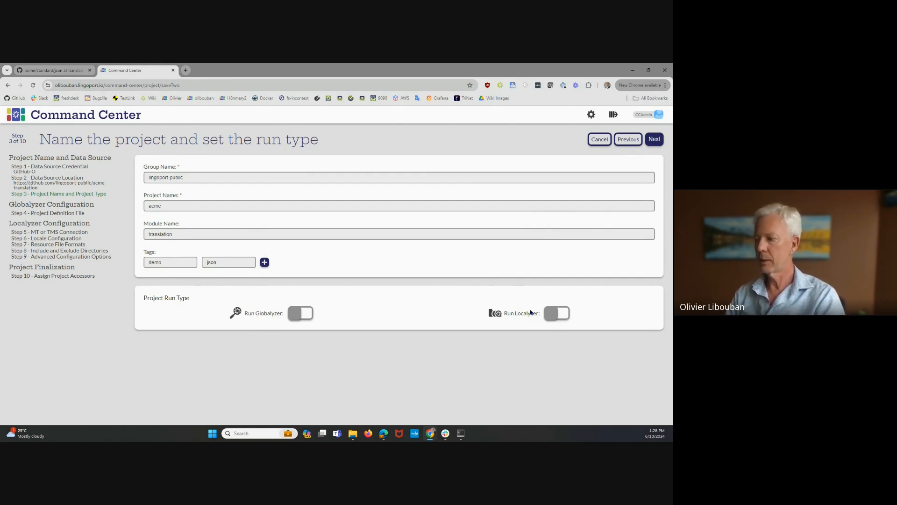
click(565, 313)
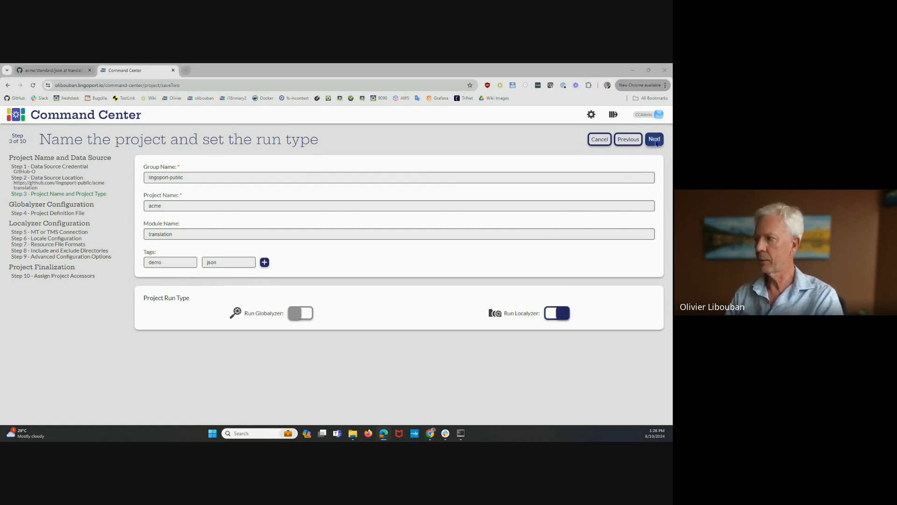
- Choose the Lingoport-TradosEnterprise connection for Localyzer and set the source locale's repository code to en, matching the file names on GitHub
click(654, 139)
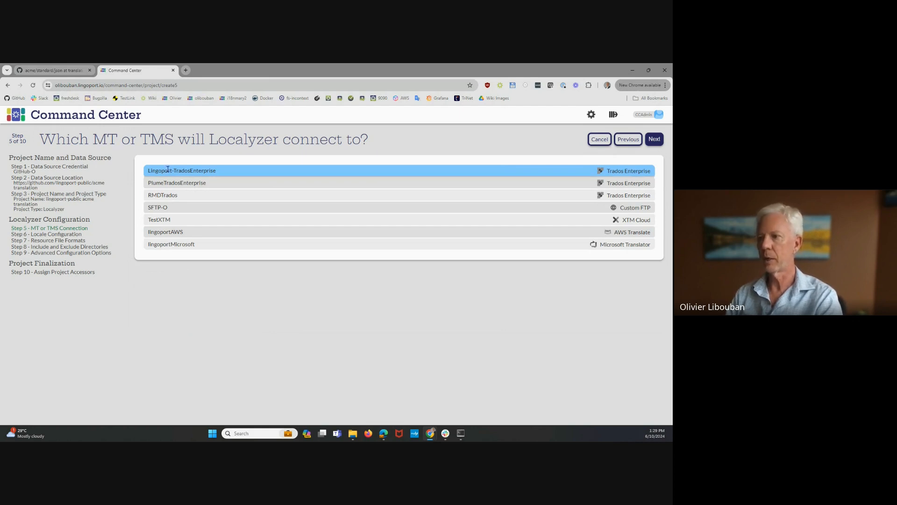
click(654, 139)
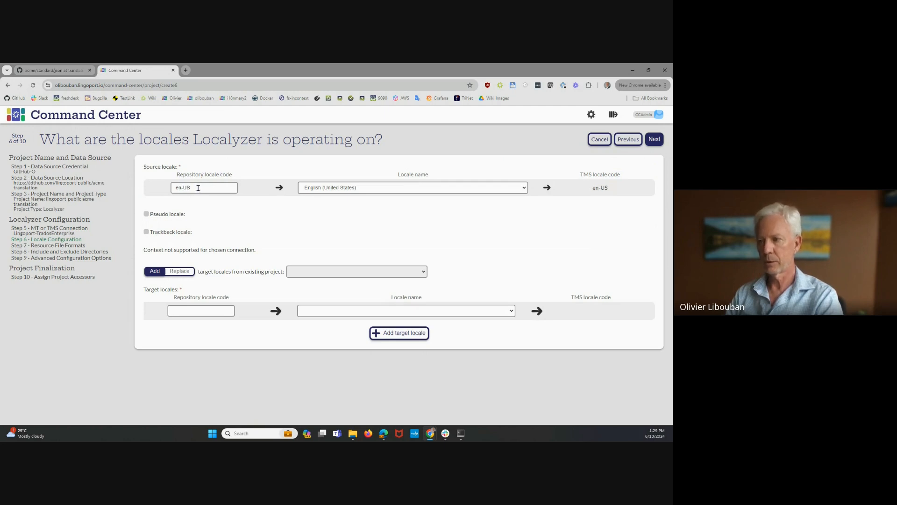
drag(191, 188, 181, 188)
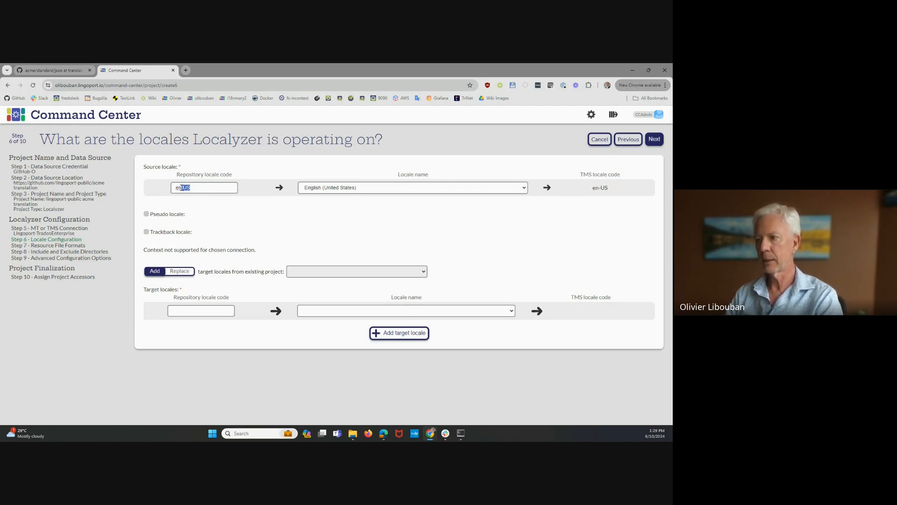
key(BackSpace)
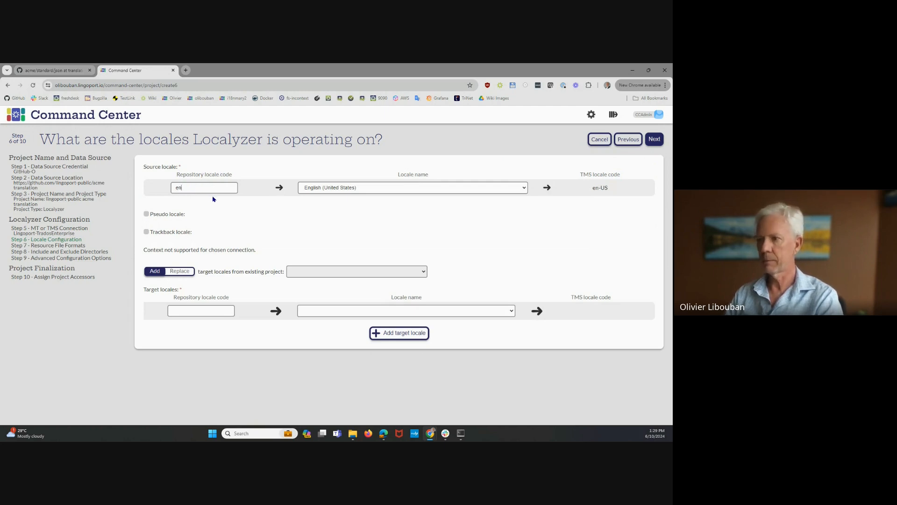
click(68, 70)
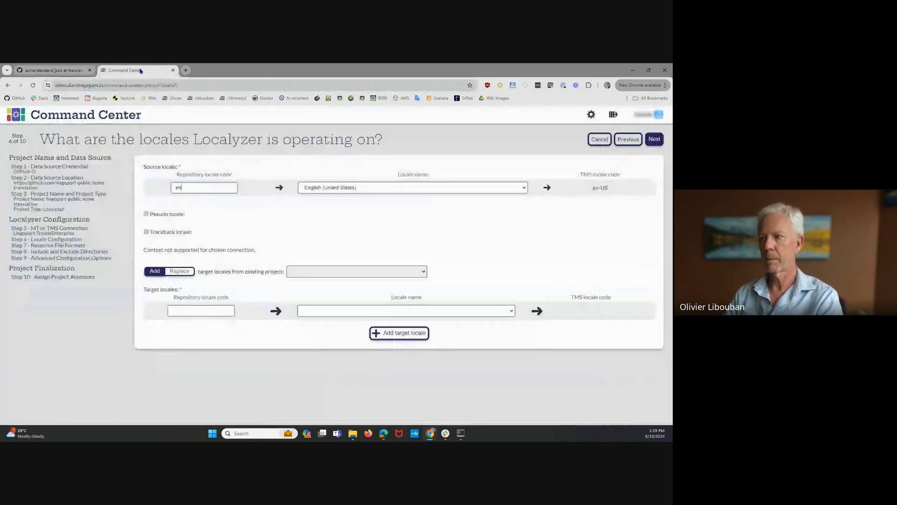
click(125, 70)
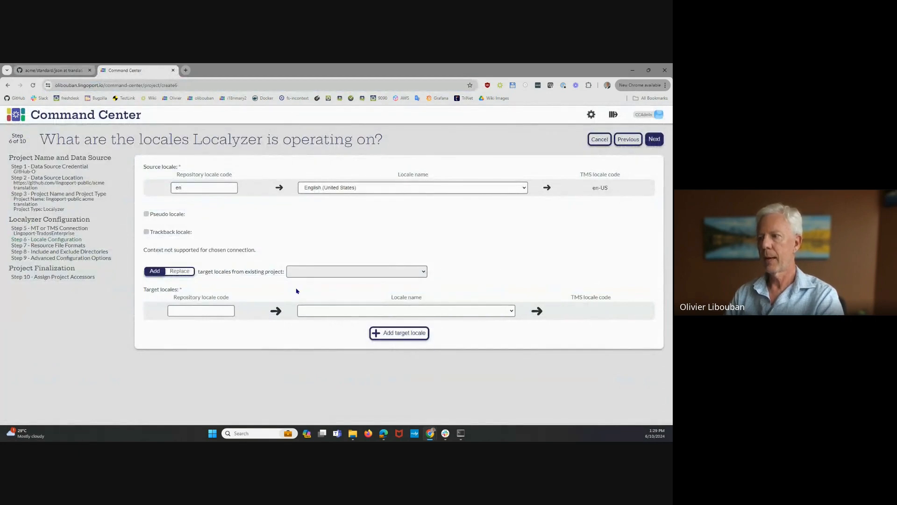
- Set the first target locale to French (France) with the repository locale code fr
click(350, 312)
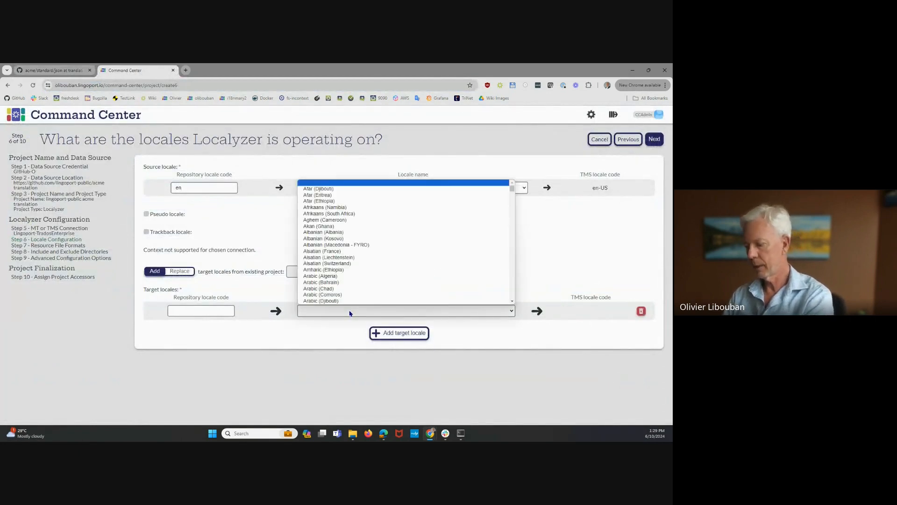
text(fr)
key(Down)
key(Down)
key(Down)
key(Down)
key(Down)
key(Down)
key(Down)
key(Down)
key(Down)
key(Down)
key(Down)
key(Down)
key(Down)
key(Down)
key(Down)
key(Down)
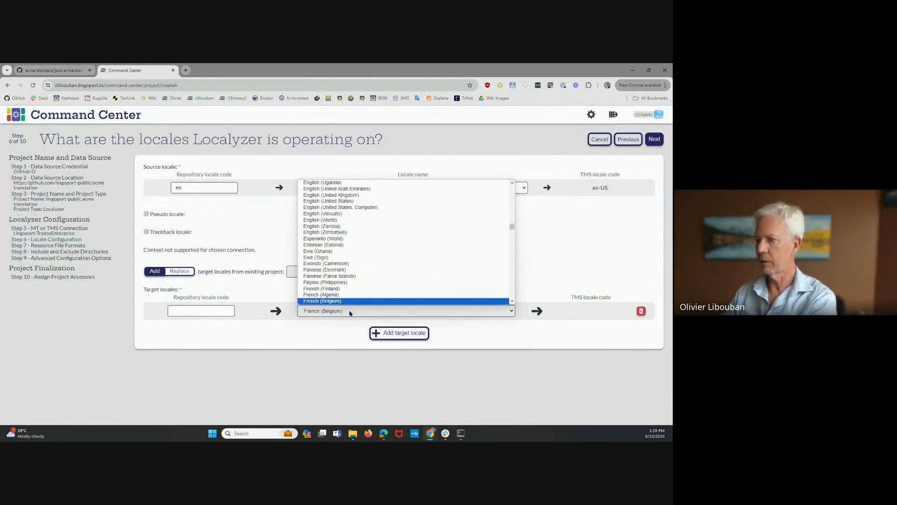
key(Up)
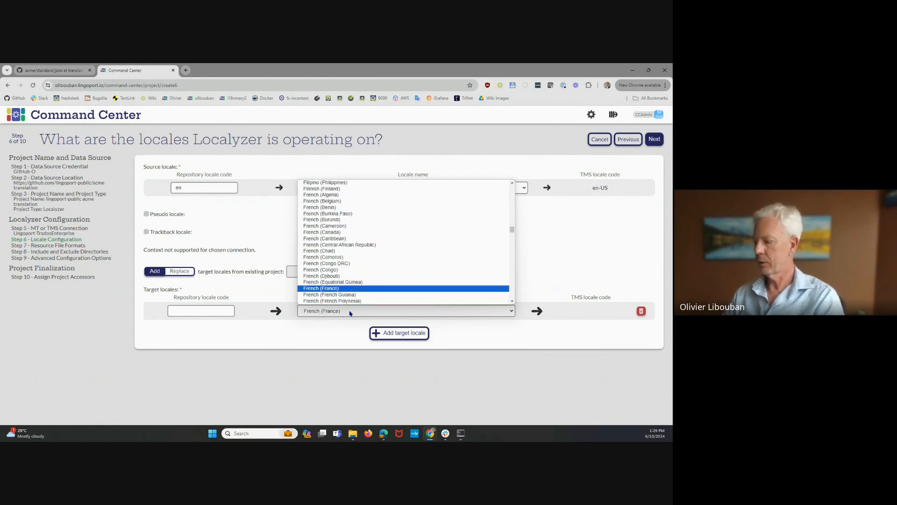
key(Return)
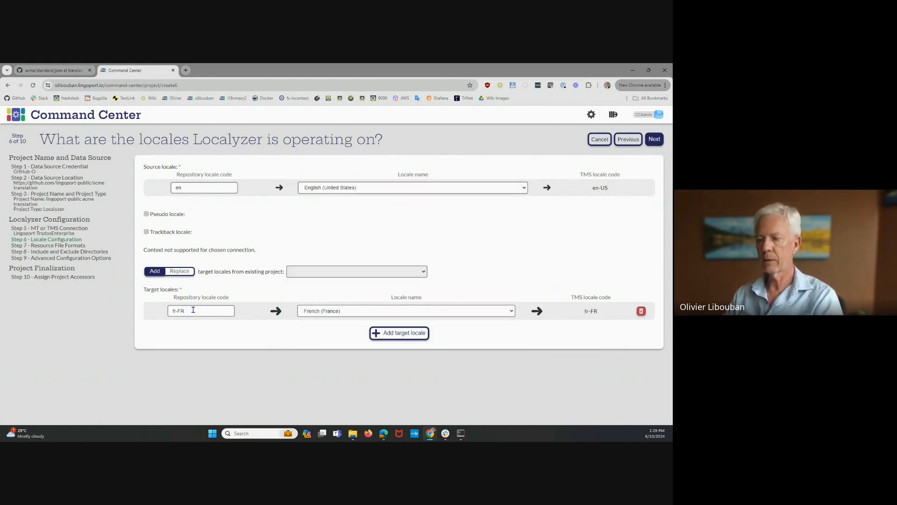
drag(193, 310, 176, 310)
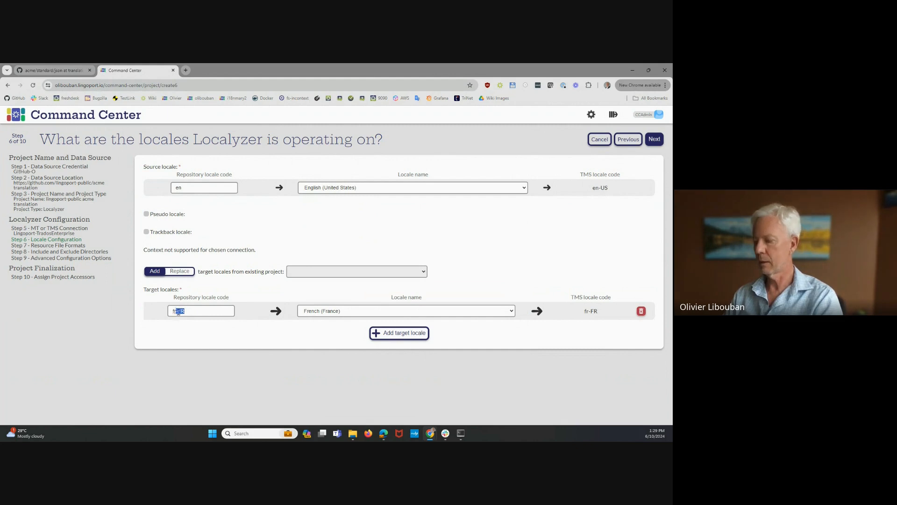
key(BackSpace)
- Add Japanese (Japan) as a second target locale with repository code ja, and continue to the resource file formats
click(373, 332)
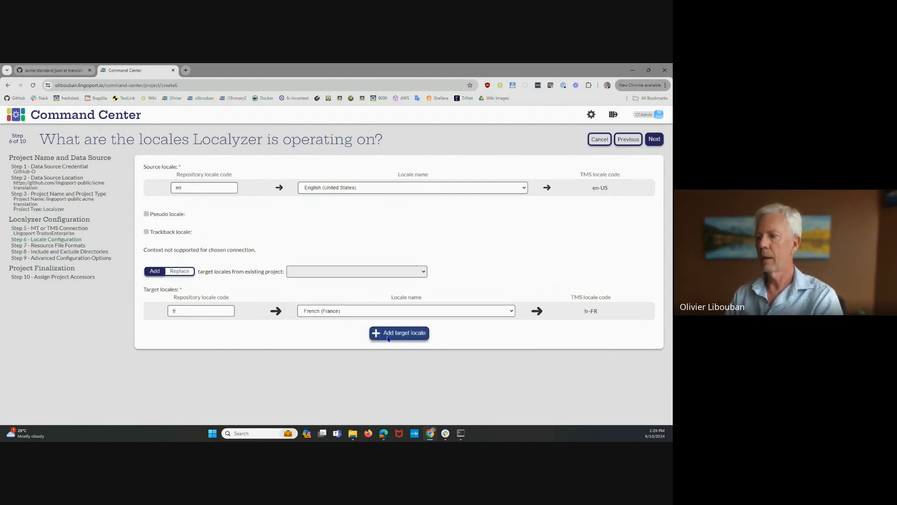
click(379, 332)
key(j)
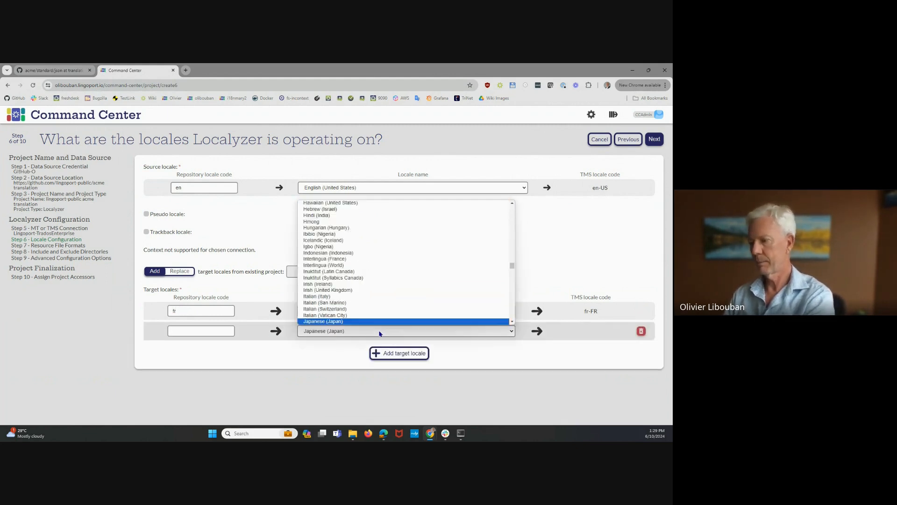
click(376, 322)
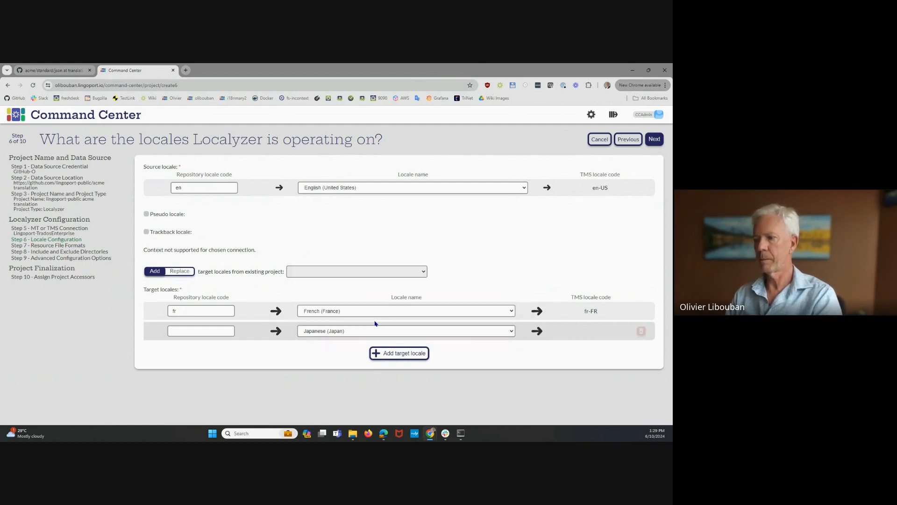
click(201, 330)
key(BackSpace)
key(BackSpace)
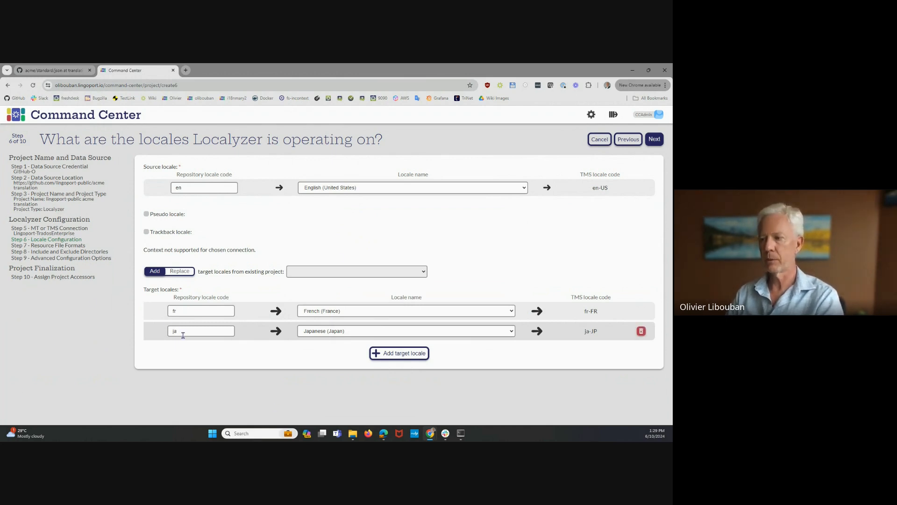
click(652, 140)
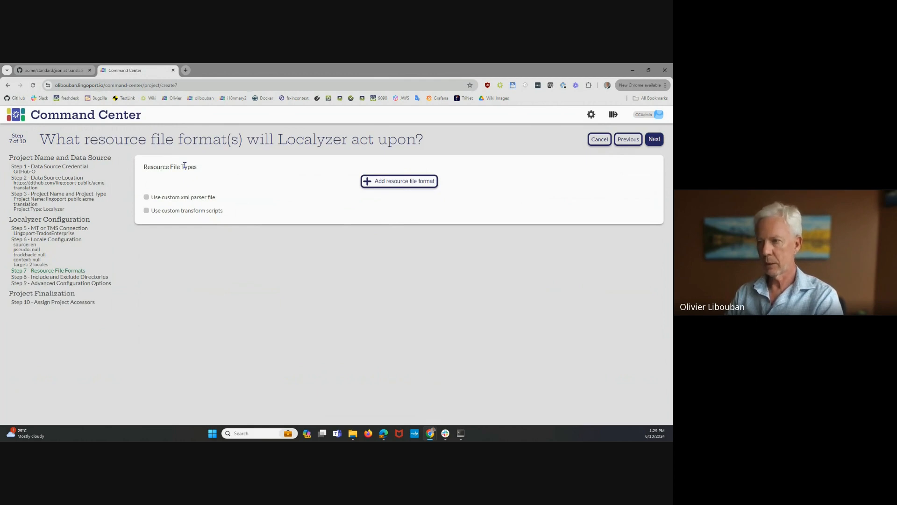
- Add the json resource file format with the file pattern file_en_US.json -> file_fr_FR.json, based on the file names on GitHub, and continue
click(413, 182)
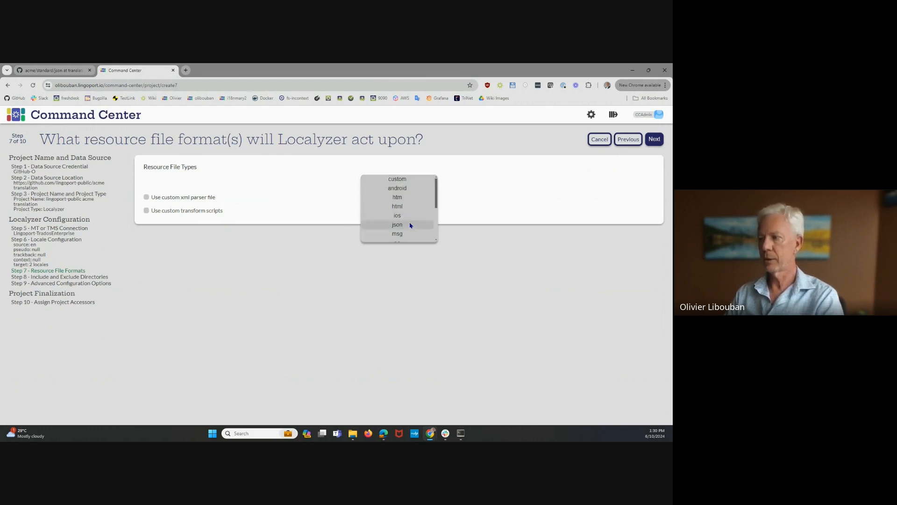
click(397, 225)
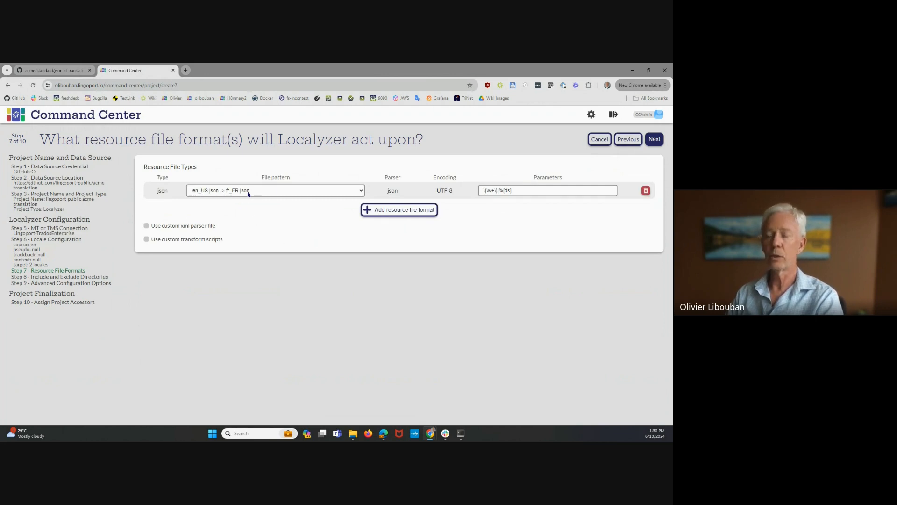
click(64, 71)
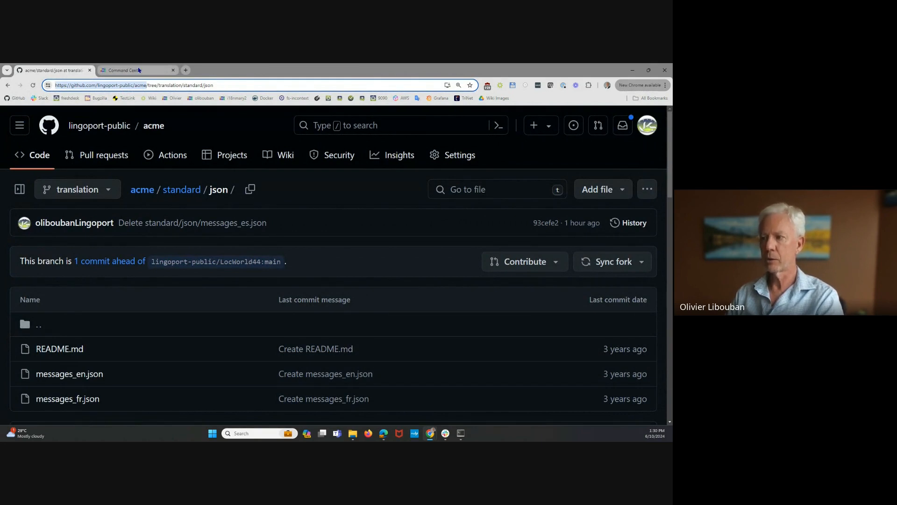
click(139, 70)
click(361, 190)
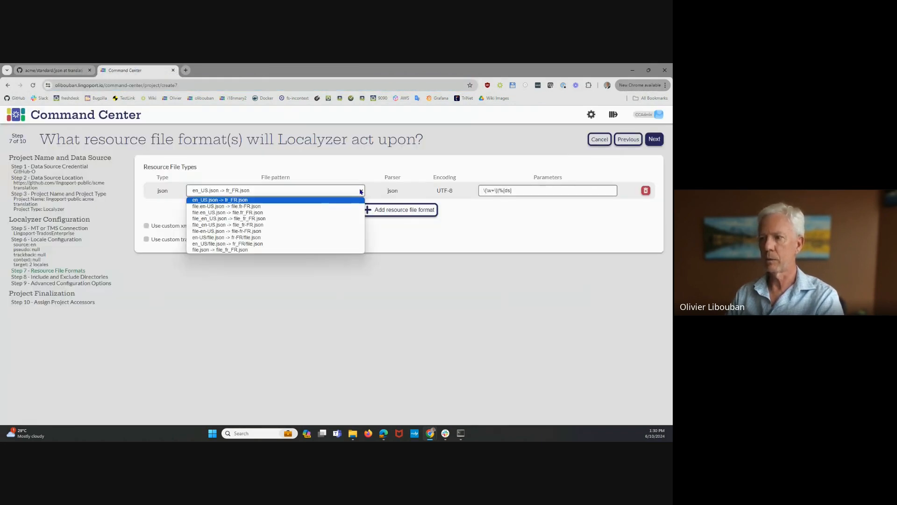
click(203, 219)
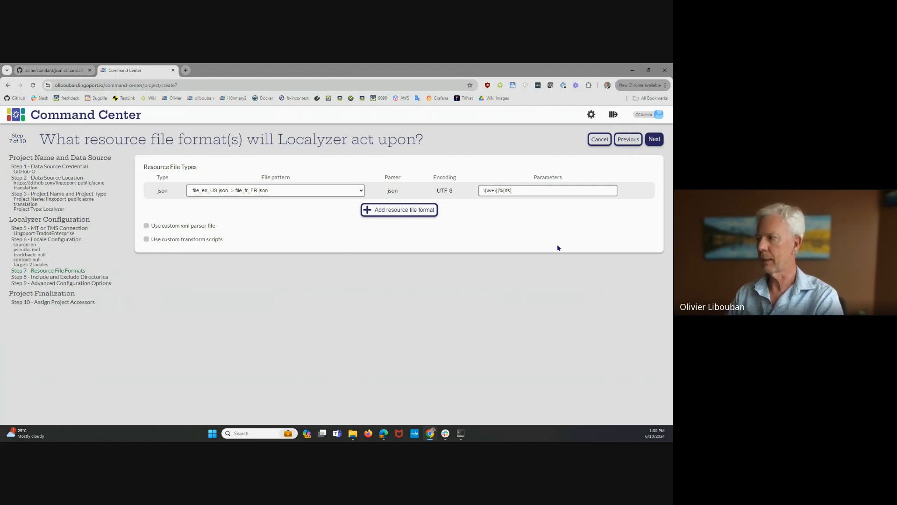
click(654, 140)
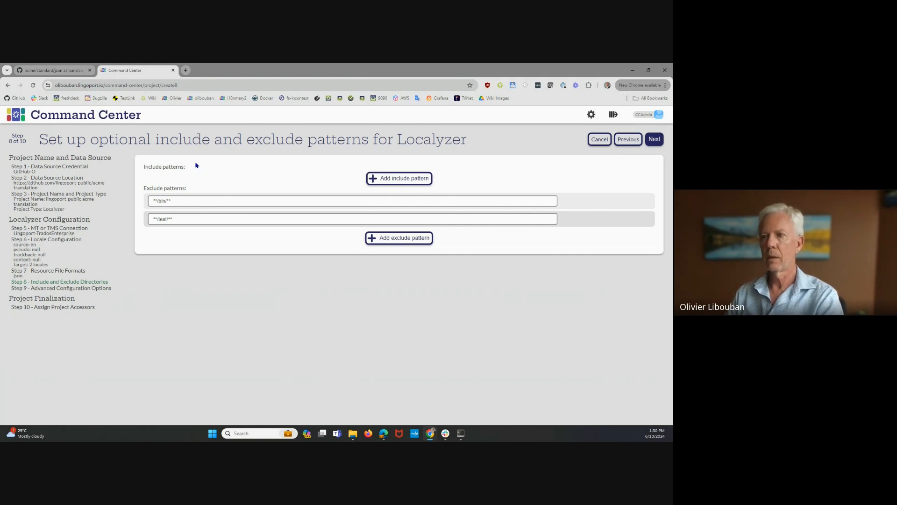
- Check the resource folder path on GitHub, add the include pattern **/standard/**, and continue to the advanced settings
click(53, 74)
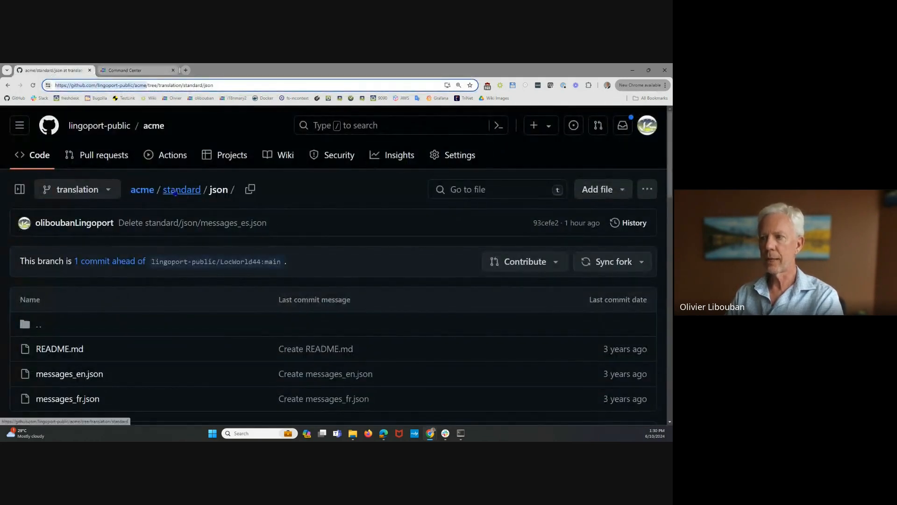
click(136, 71)
click(395, 182)
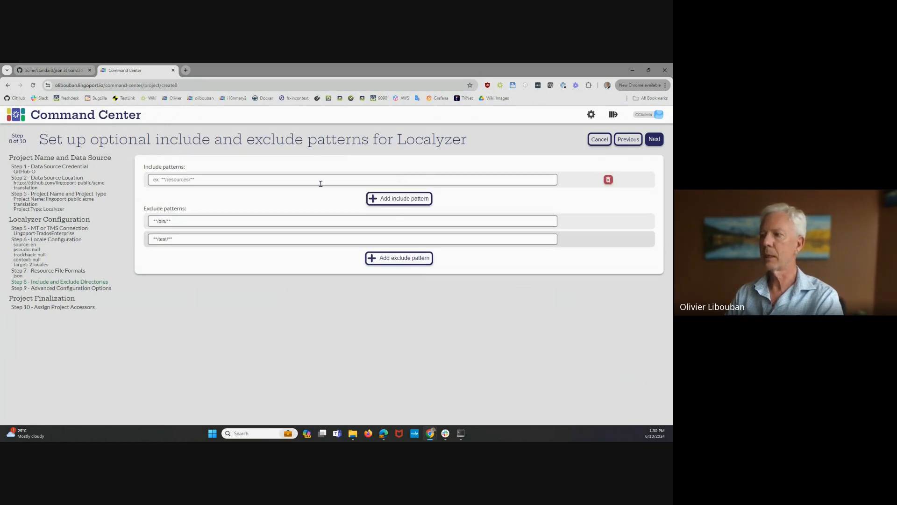
click(241, 181)
text(**/standard/**)
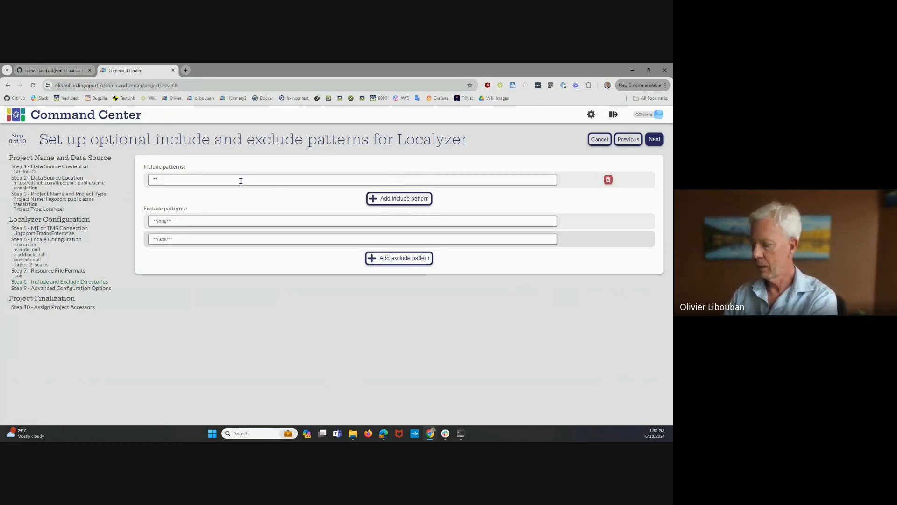
click(653, 138)
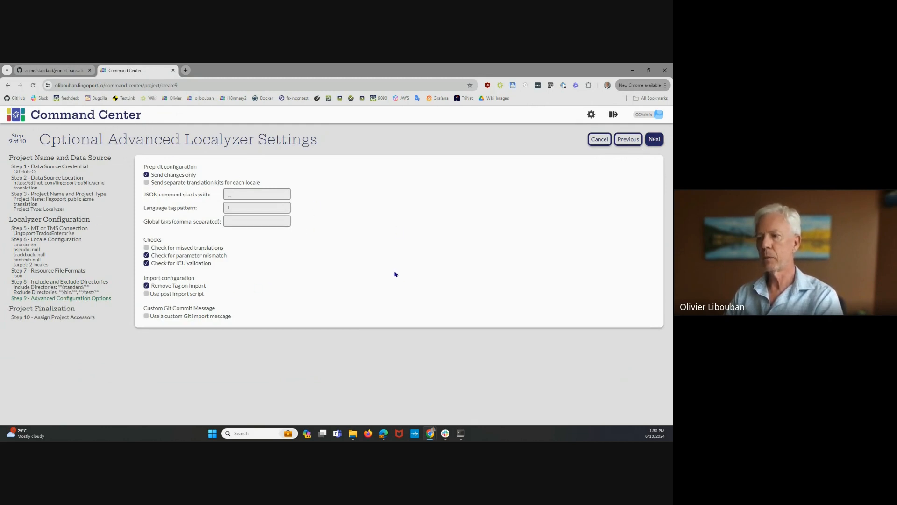
- Accept the default advanced Localyzer settings and review all target files mapped from standard/json/messages_en.json before confirming the configuration
click(163, 295)
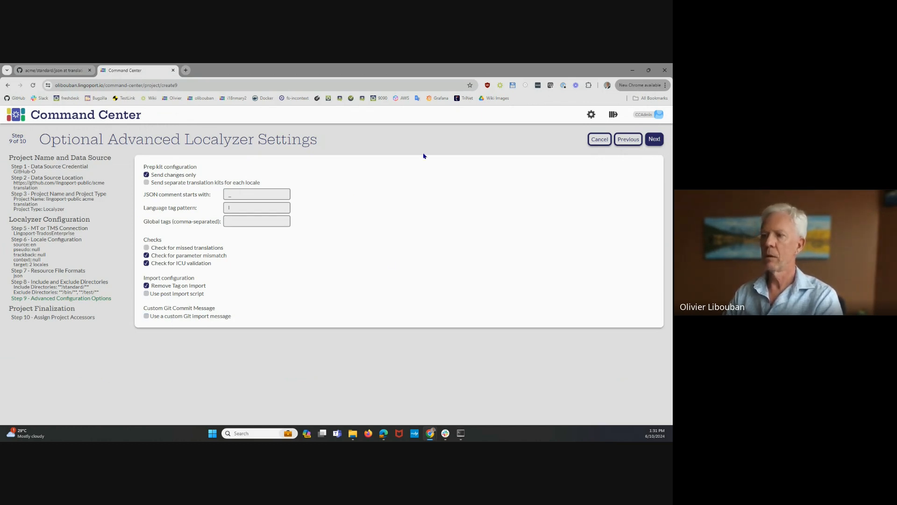
click(655, 139)
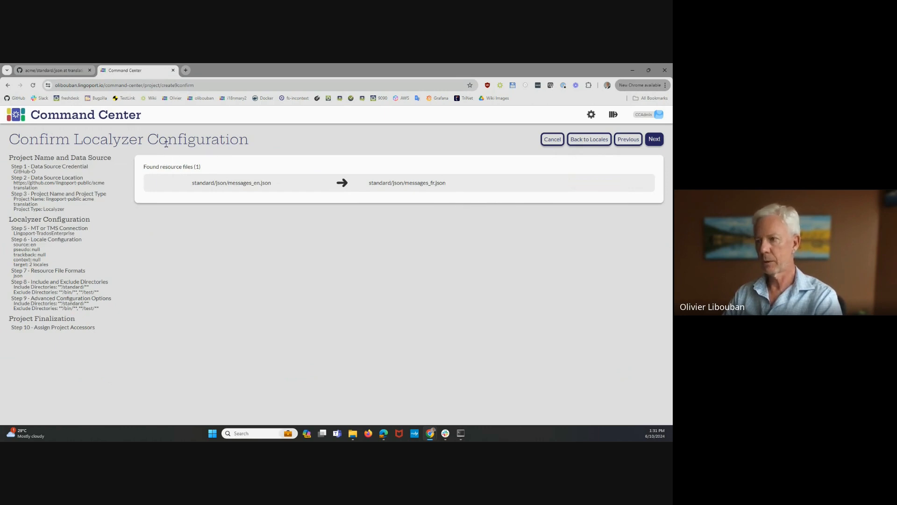
mouse_move(194, 182)
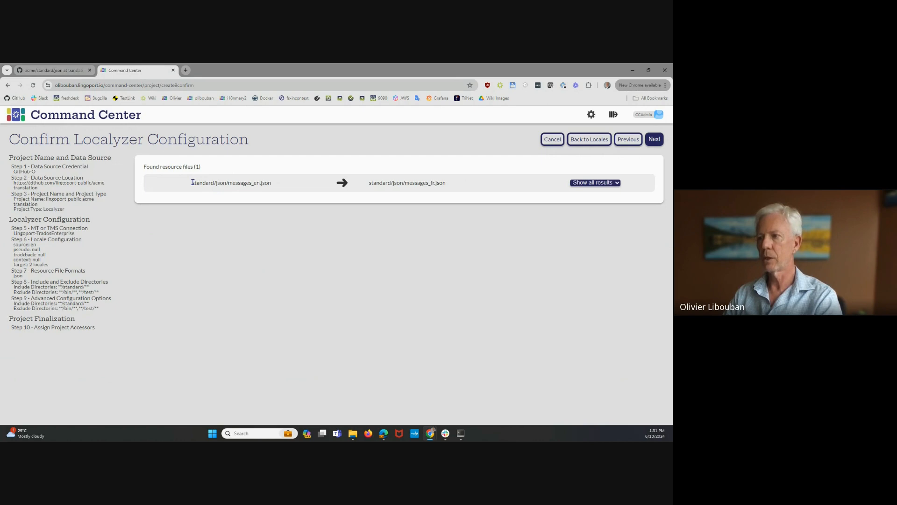
drag(192, 183, 275, 185)
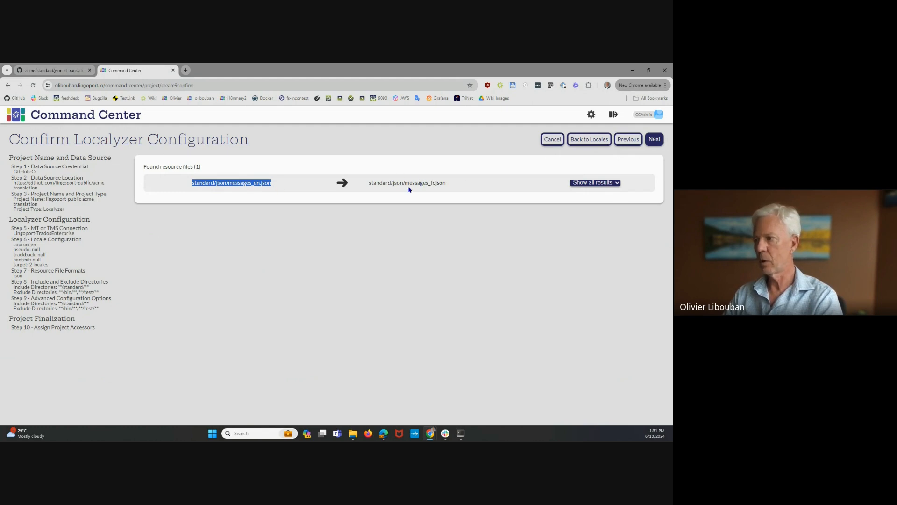
click(573, 183)
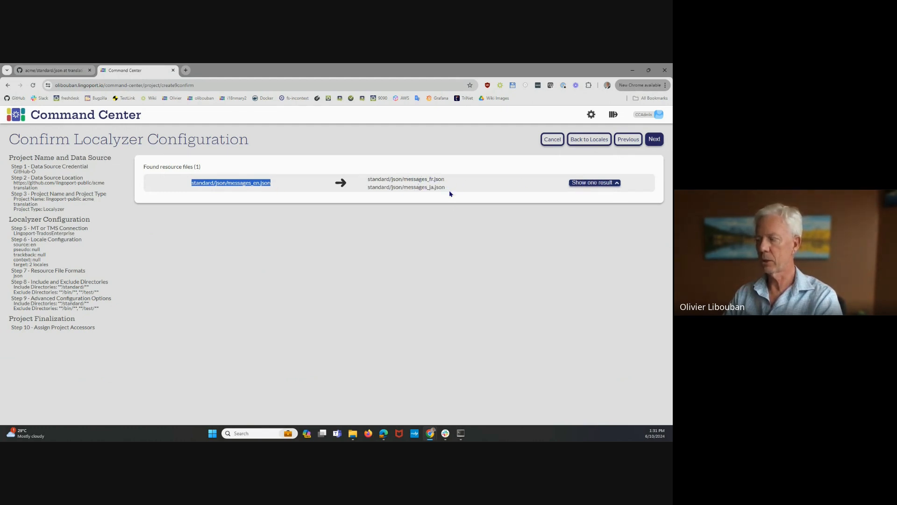
click(661, 140)
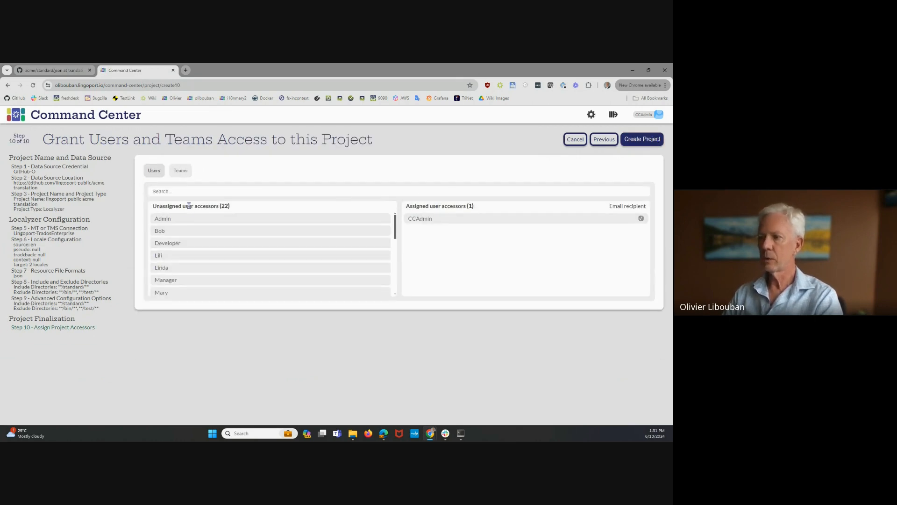
- Create the project with the two users listed after Developer as accessors, leaving the first of them out of the email recipients
click(176, 257)
click(177, 259)
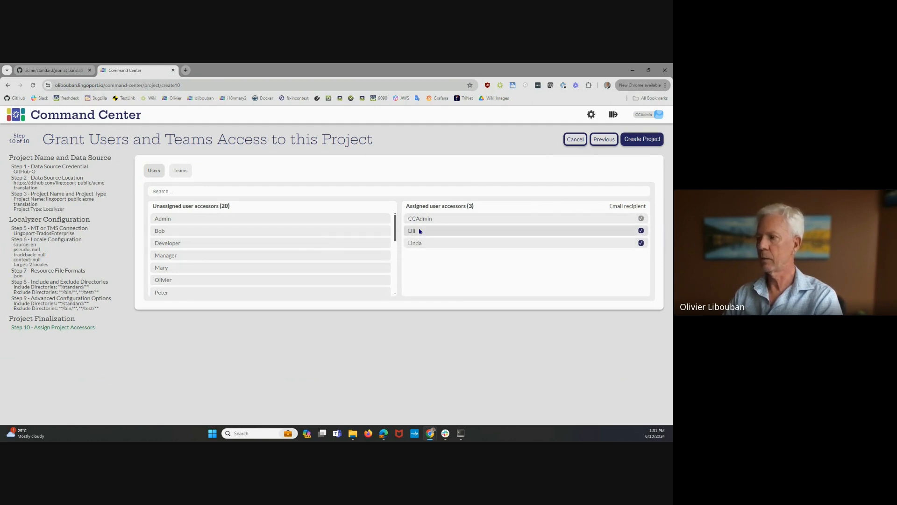
click(641, 230)
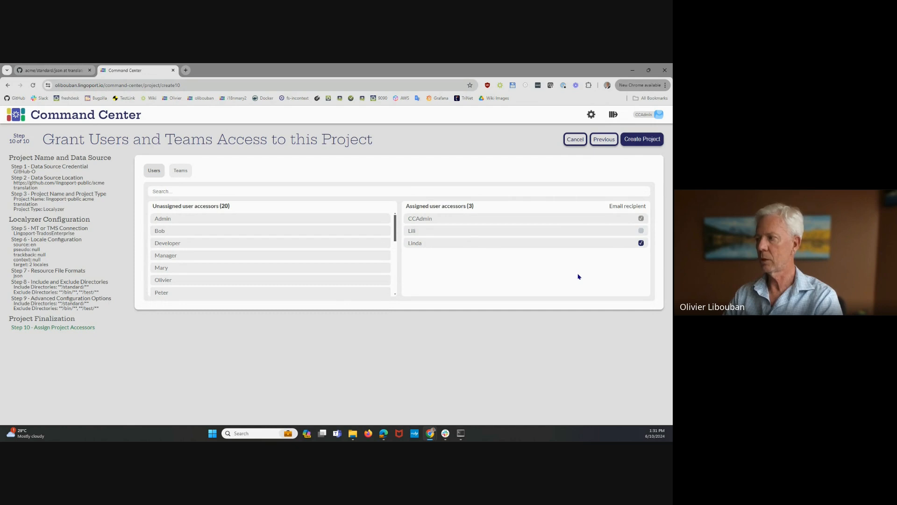
click(649, 141)
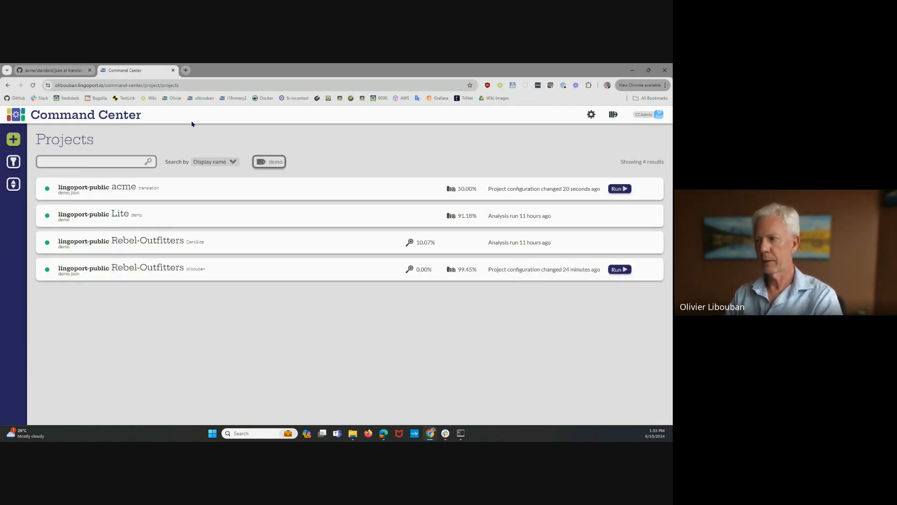
- Run an analysis on the acme translation project and open its Localyzer report
click(276, 162)
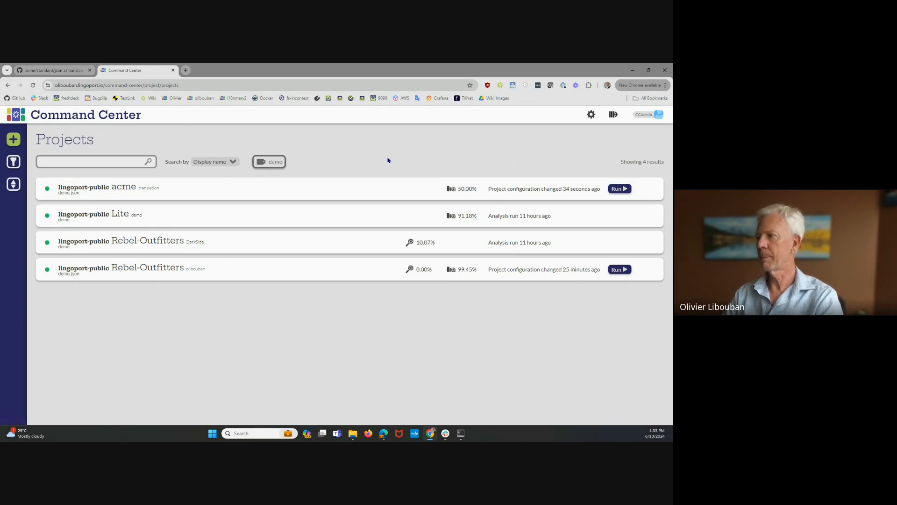
click(617, 189)
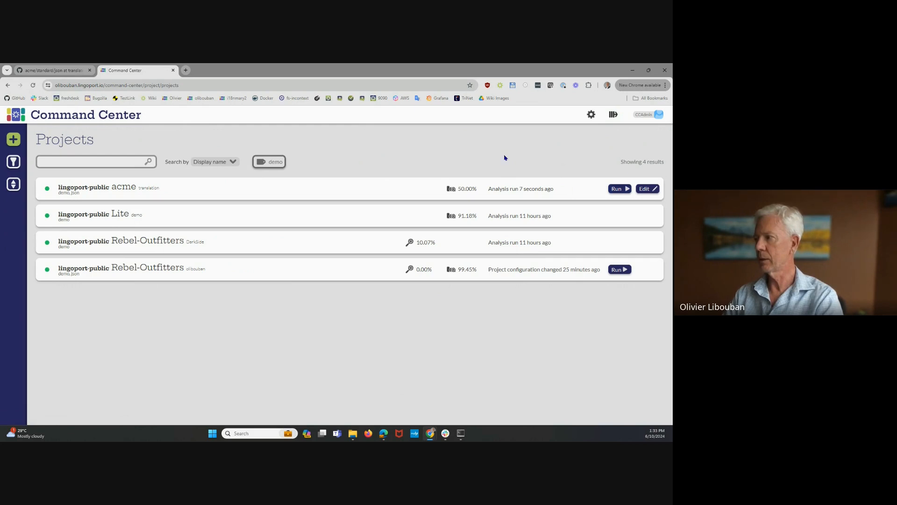
click(464, 189)
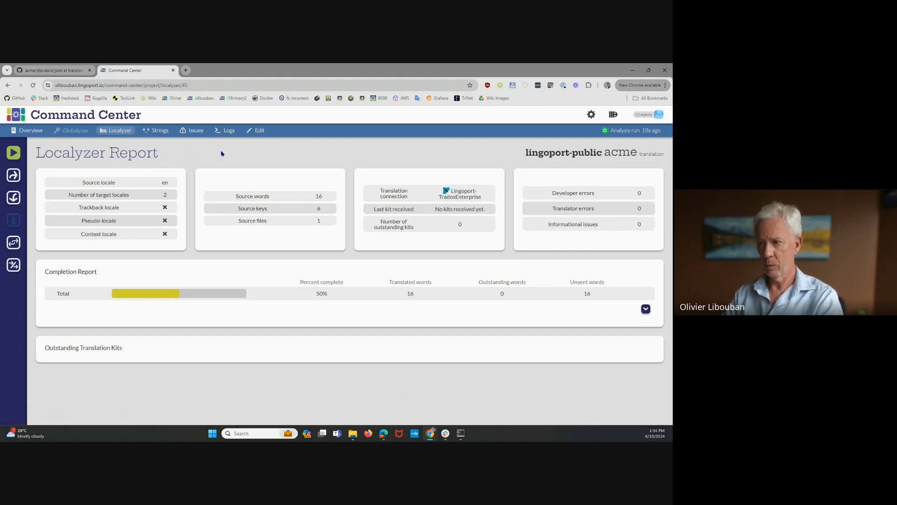
- Examine the report's locale, source content and translation kit figures, including the translation connection
double_click(166, 182)
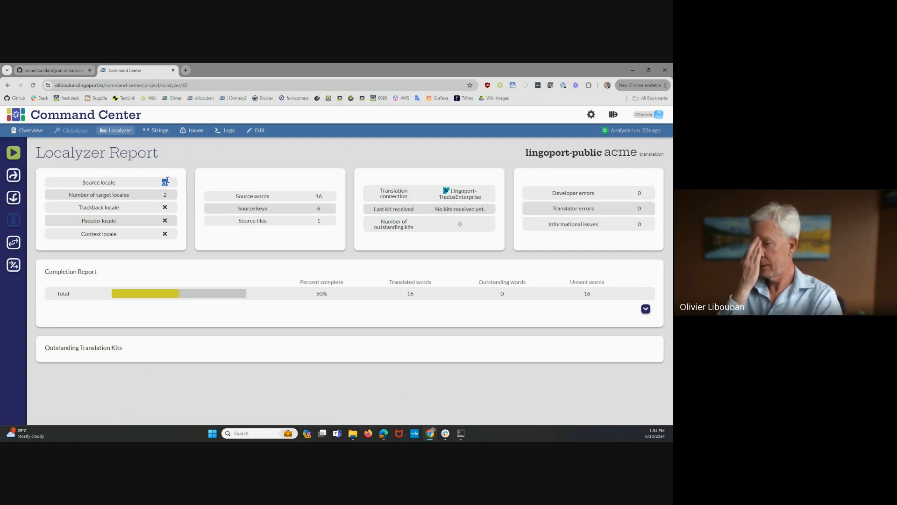
double_click(169, 195)
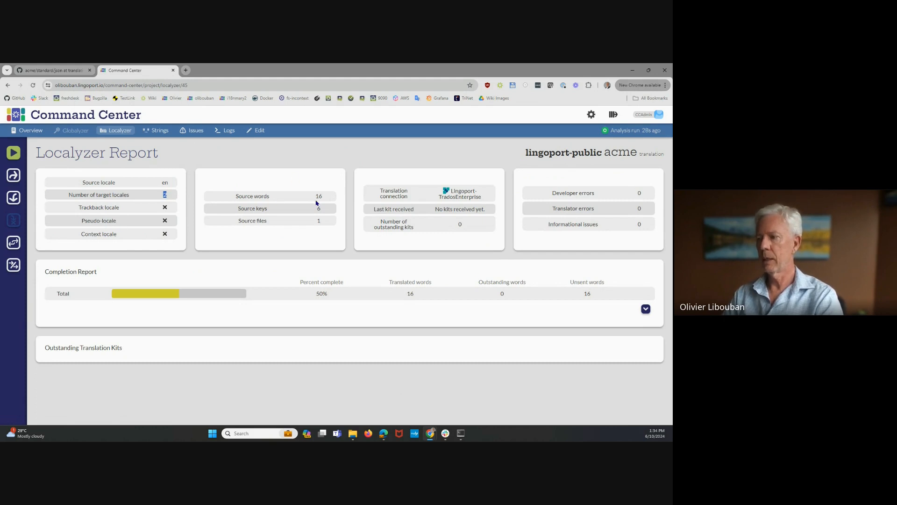
double_click(318, 196)
double_click(319, 208)
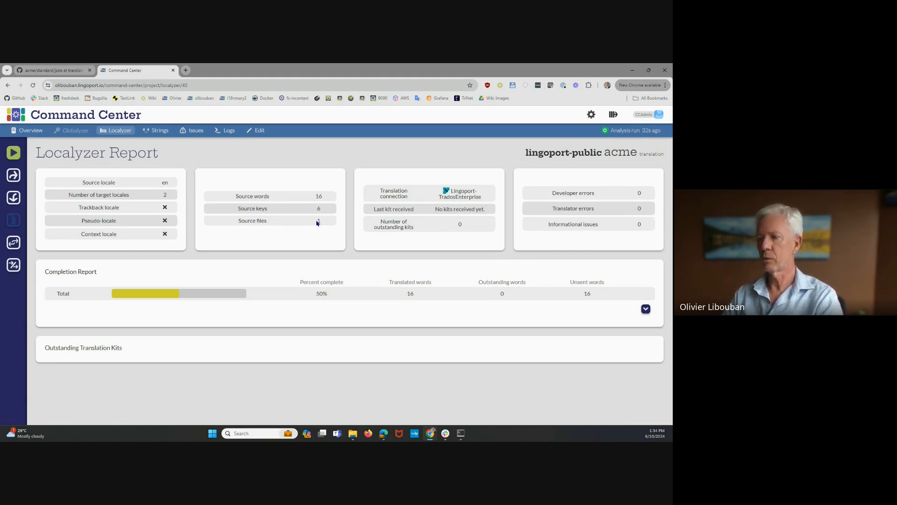
double_click(319, 221)
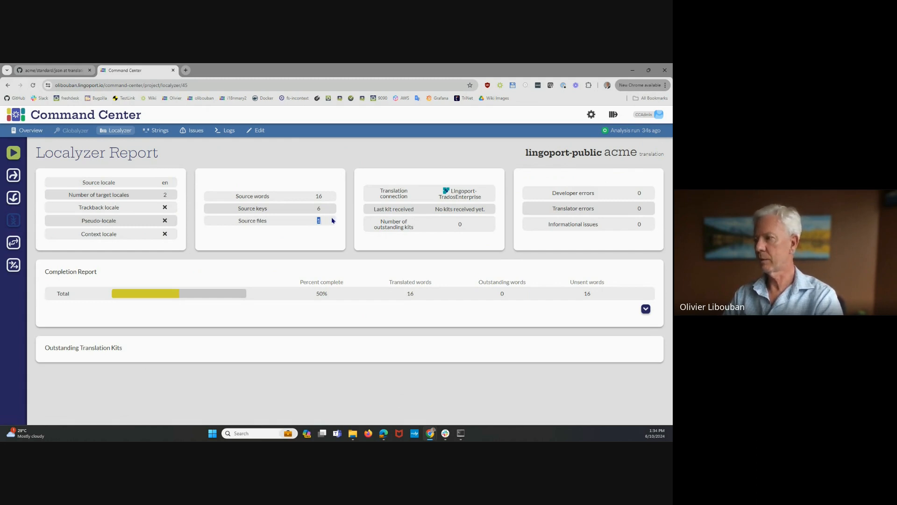
drag(488, 198, 437, 193)
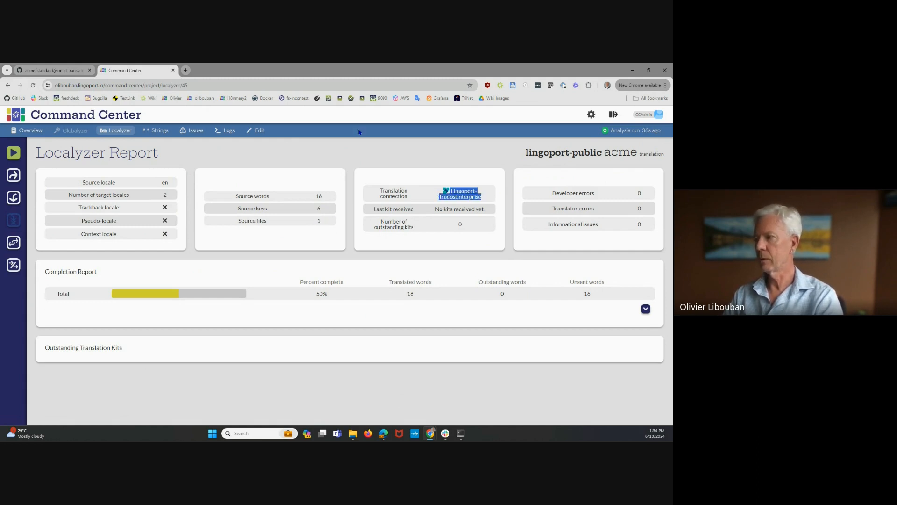
click(341, 140)
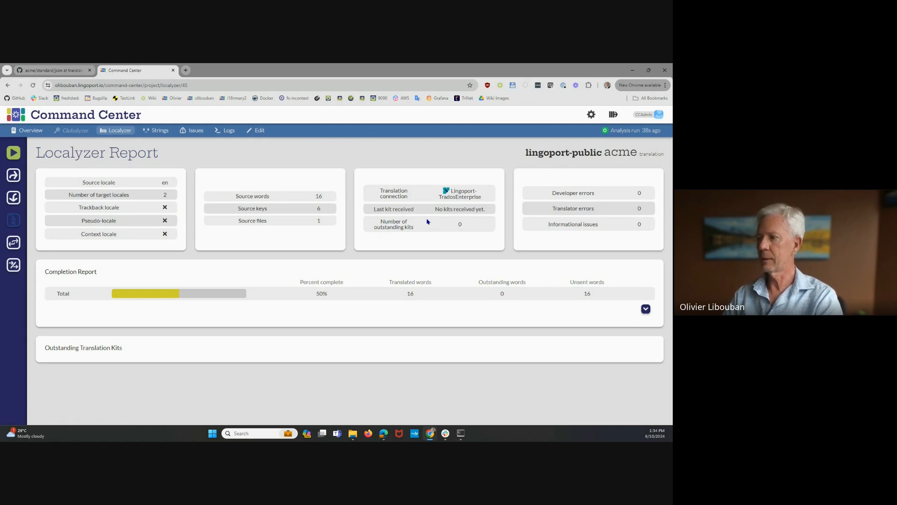
drag(434, 211, 486, 211)
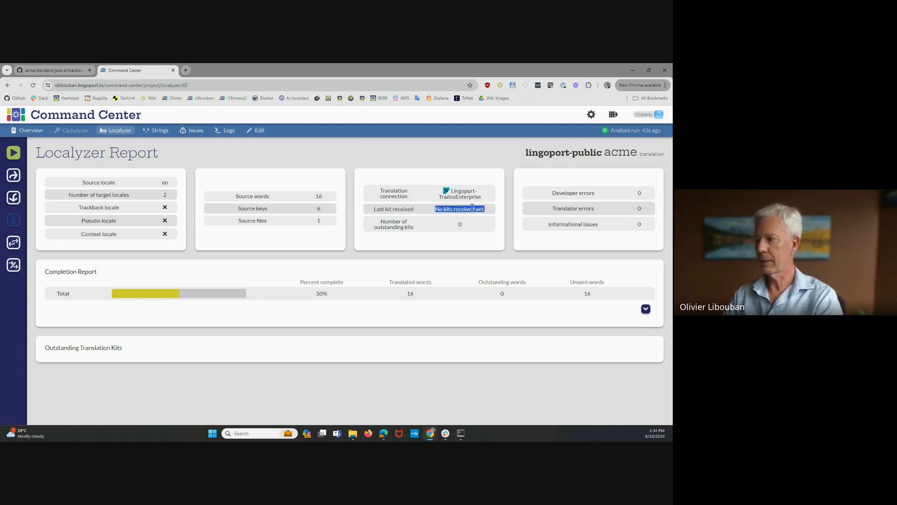
double_click(460, 224)
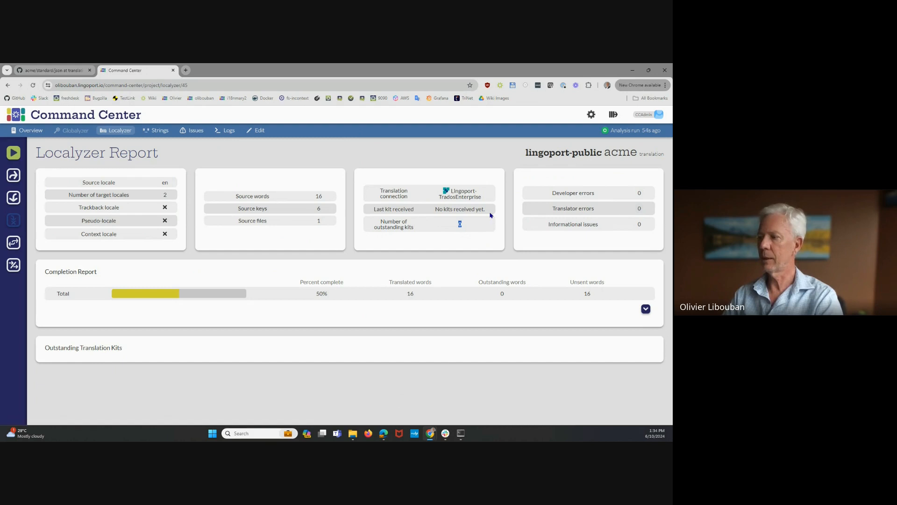
drag(487, 210, 436, 206)
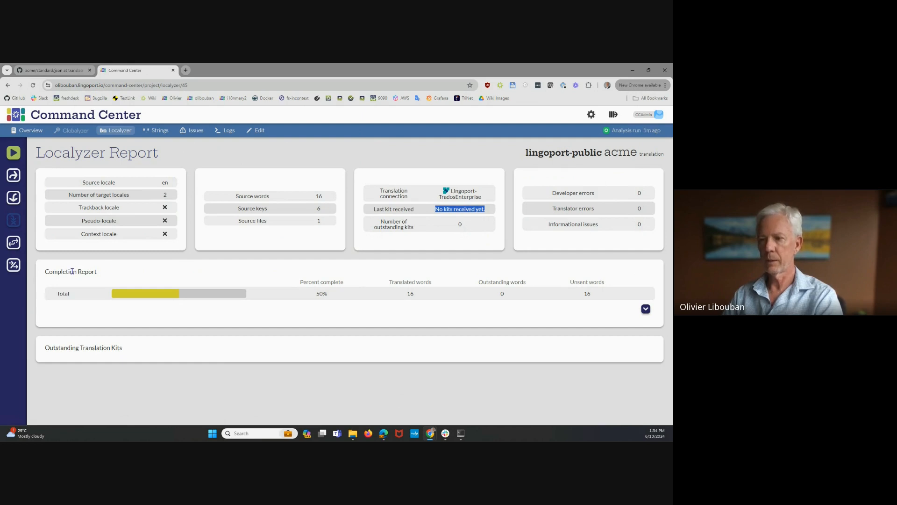
- Expand the Completion Report per locale and examine the translated, outstanding and unsent words for French and Japanese
click(646, 308)
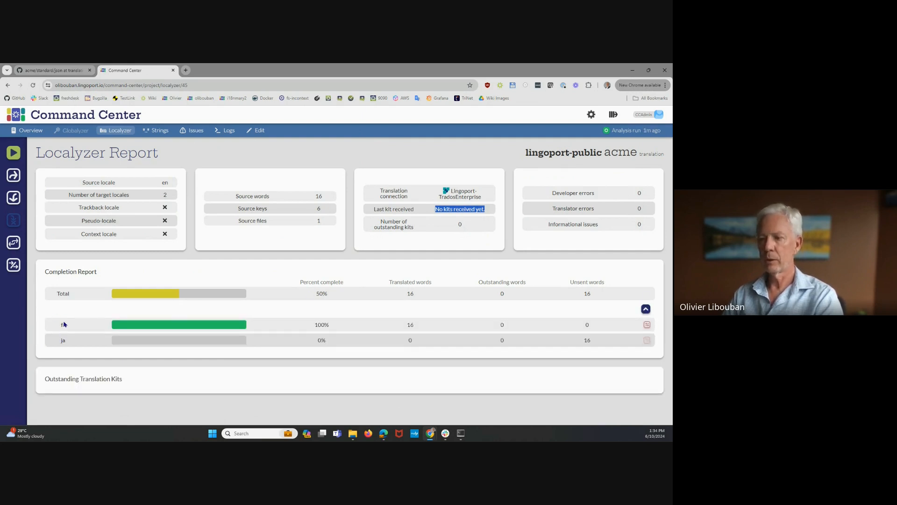
drag(313, 326, 336, 327)
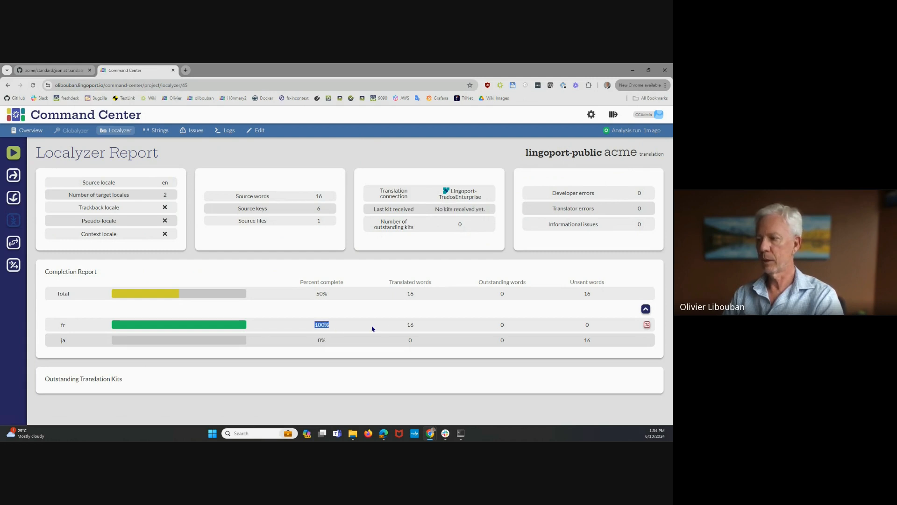
drag(403, 325, 421, 326)
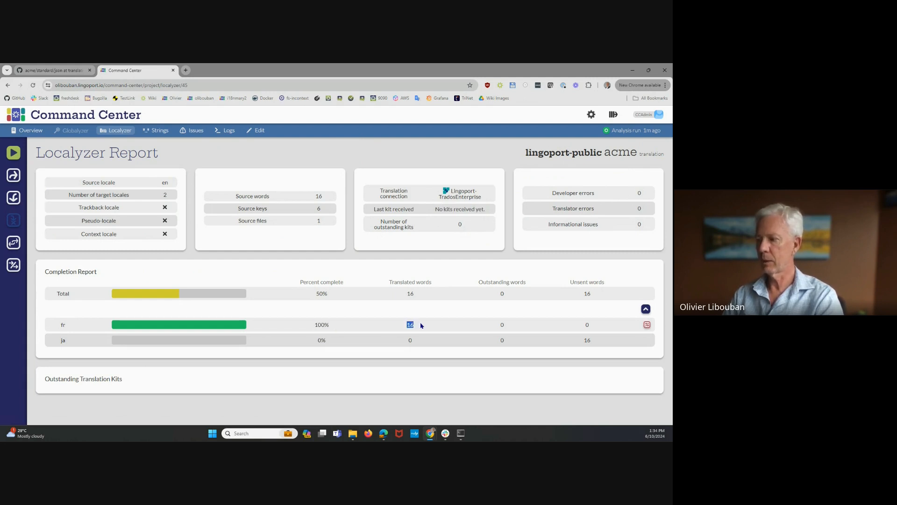
double_click(410, 292)
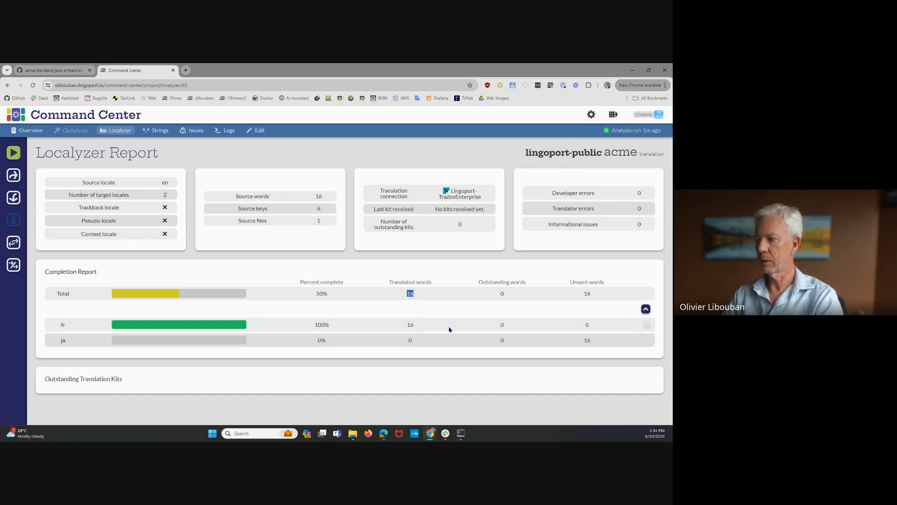
double_click(502, 325)
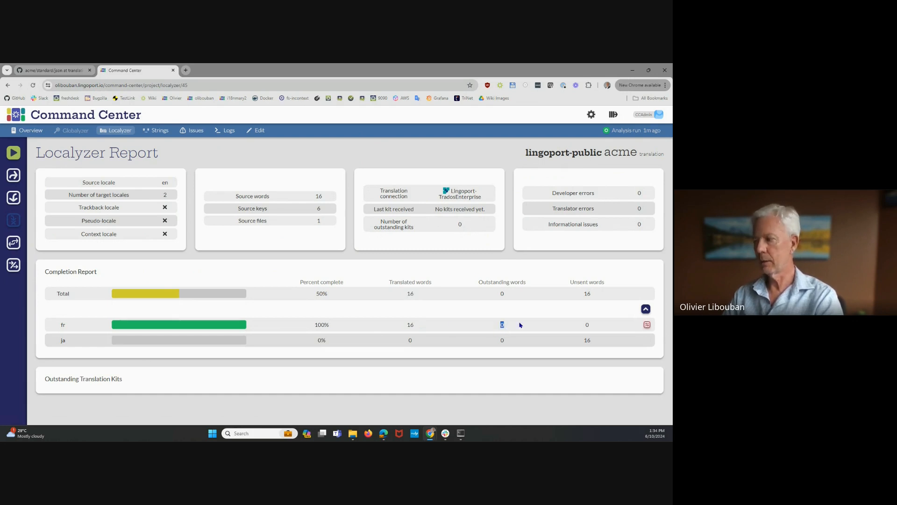
double_click(587, 324)
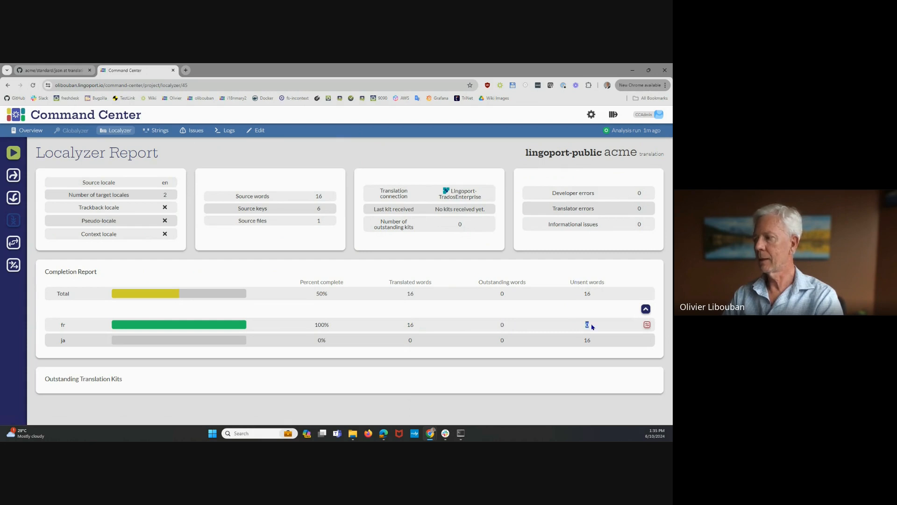
double_click(61, 340)
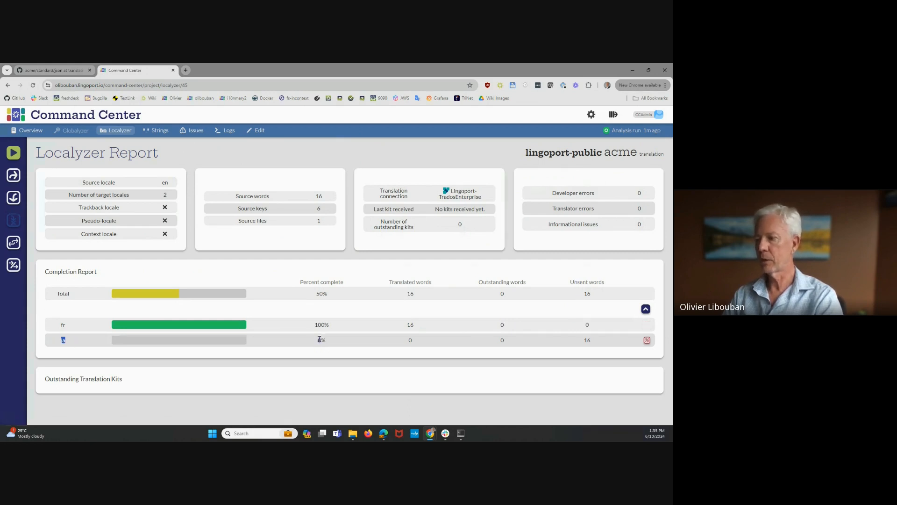
double_click(587, 340)
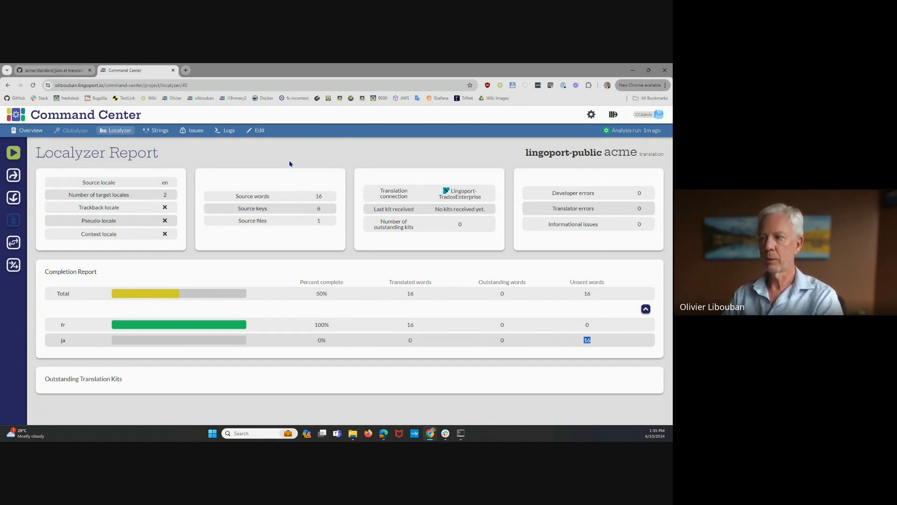
- Check which translation connection the acme project uses in the Localyzer report
click(473, 193)
triple_click(473, 194)
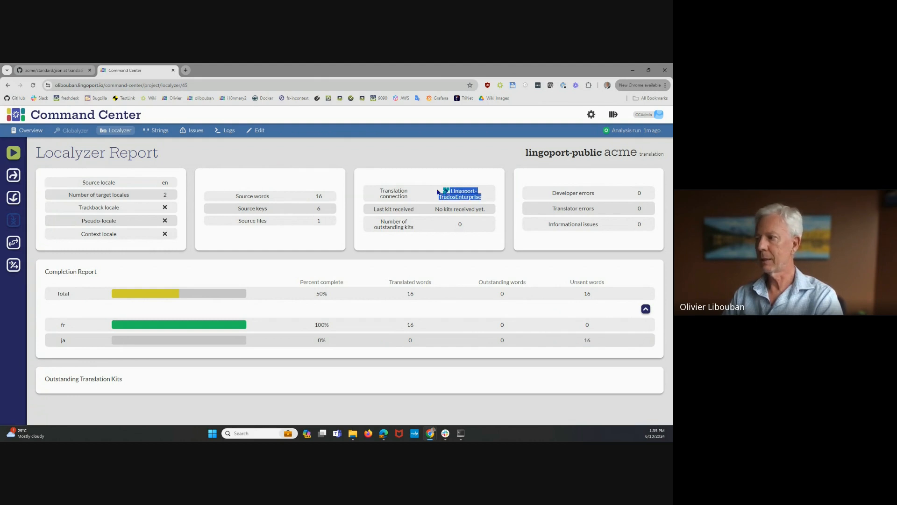
click(285, 161)
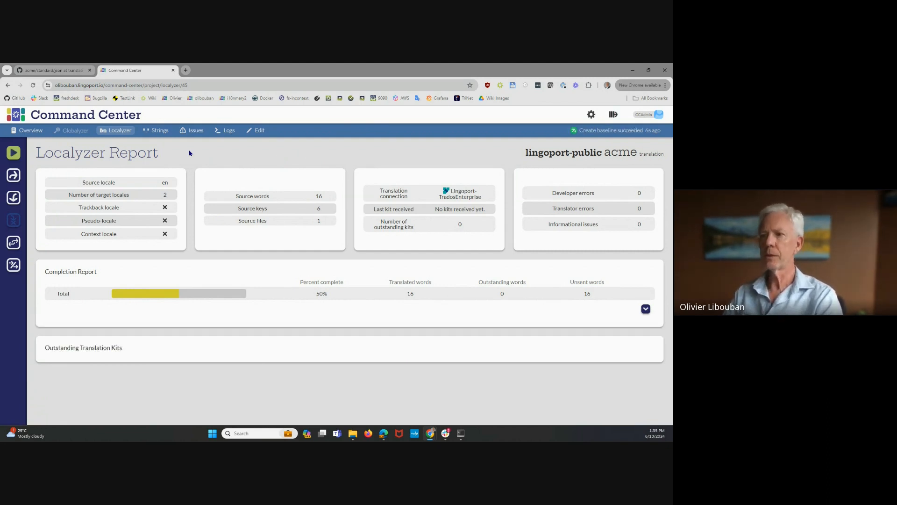
- Open the acme project's overview and examine its data source type and credential name
click(29, 130)
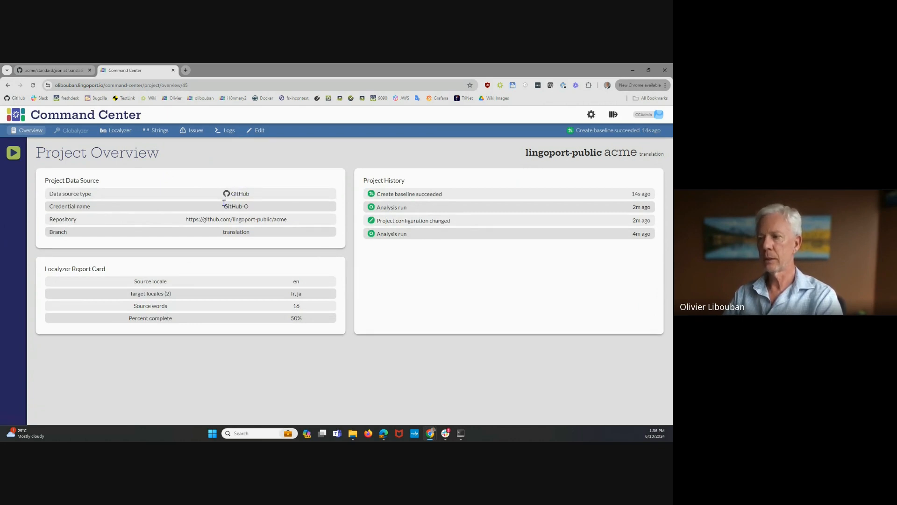
drag(223, 206, 255, 206)
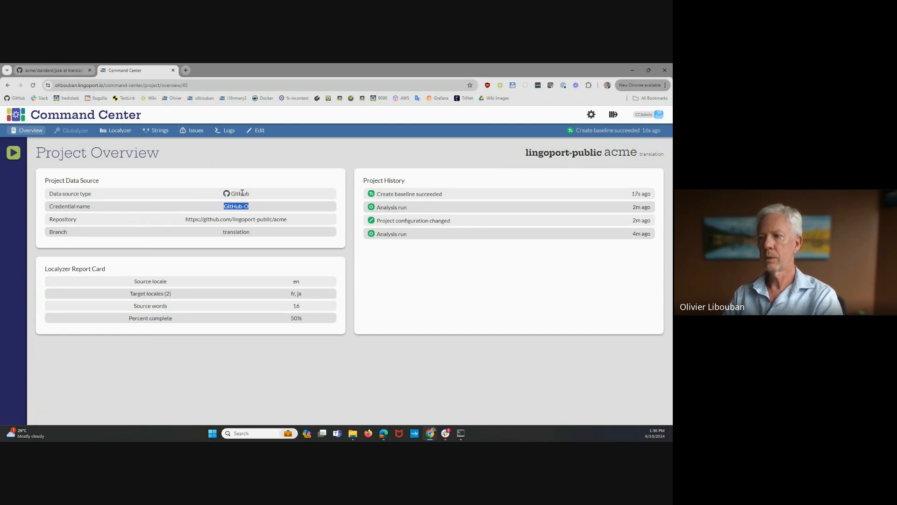
click(242, 193)
double_click(241, 193)
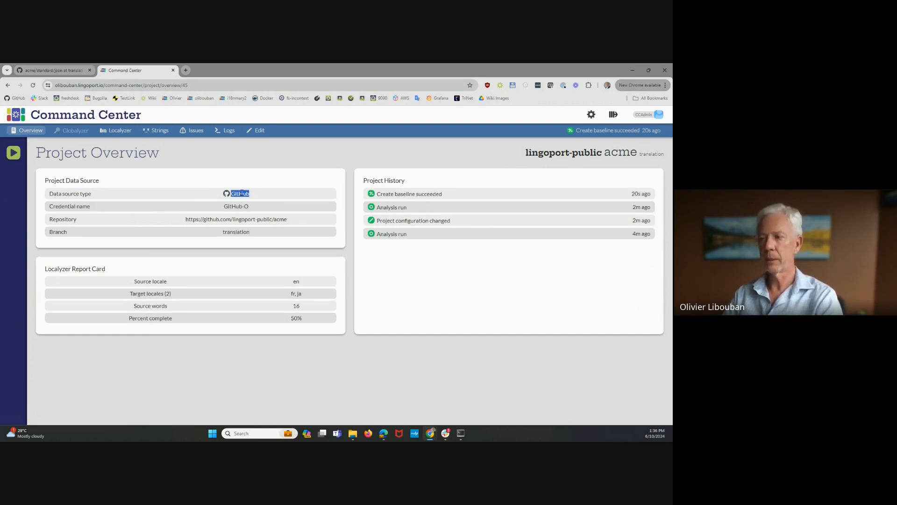
- Open the linked acme repository on GitHub in a new tab, view it, and return to the project overview
right_click(248, 221)
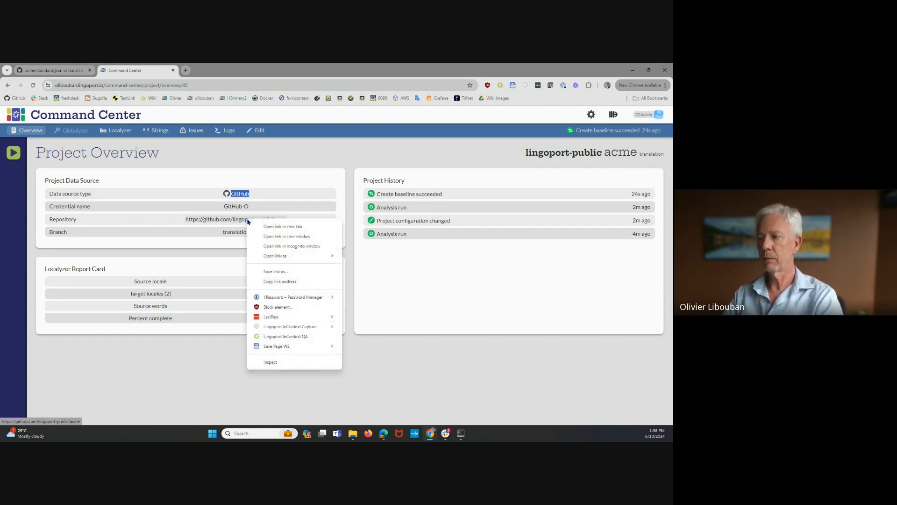
click(258, 227)
click(219, 74)
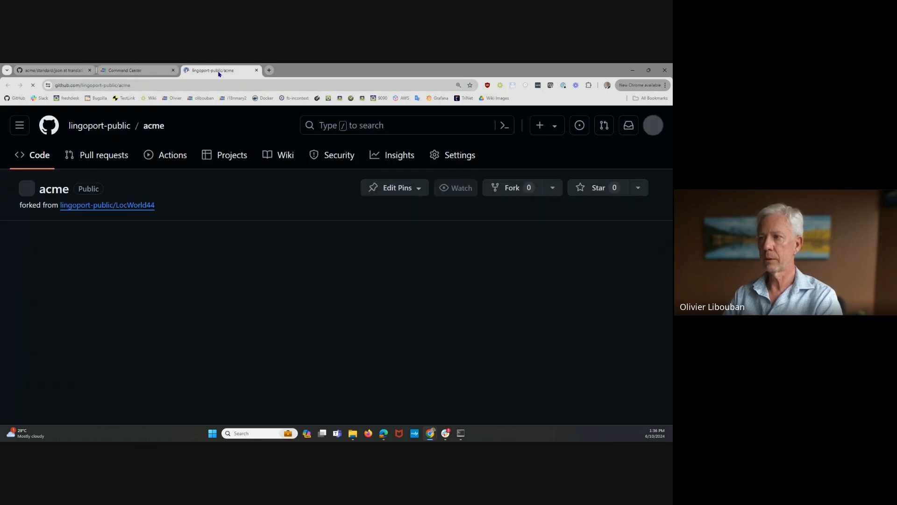
click(256, 70)
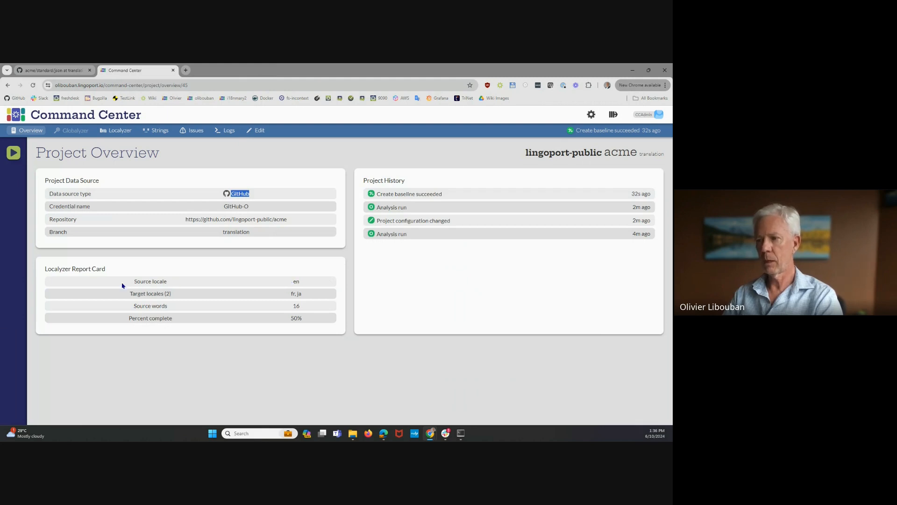
- Review the Localyzer Report Card in the overview and reopen the full Localyzer report
drag(293, 282, 244, 364)
click(237, 365)
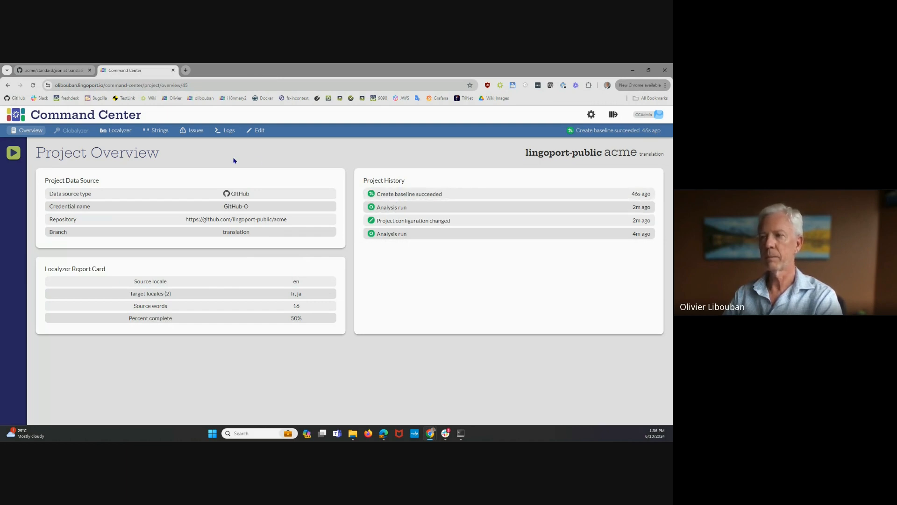
click(112, 130)
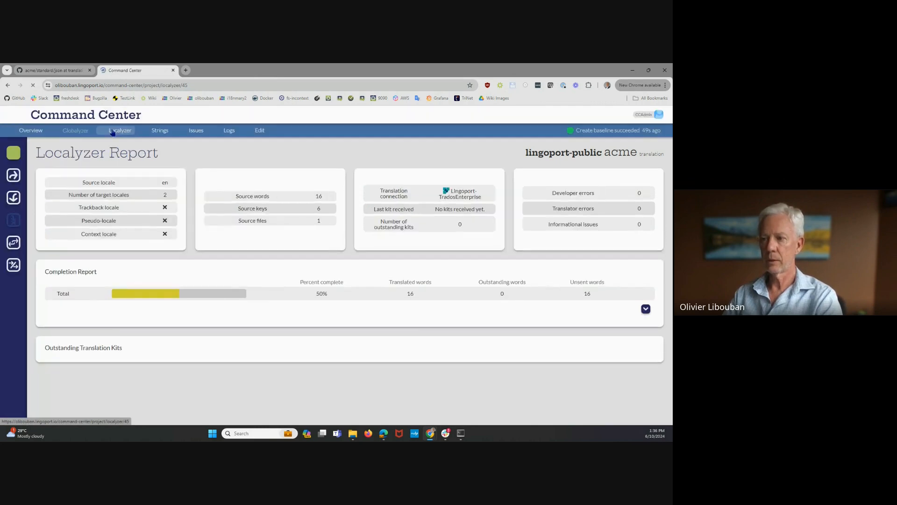
- Open the project's string manager and inspect the details and translation status of the Add Asset string
click(154, 131)
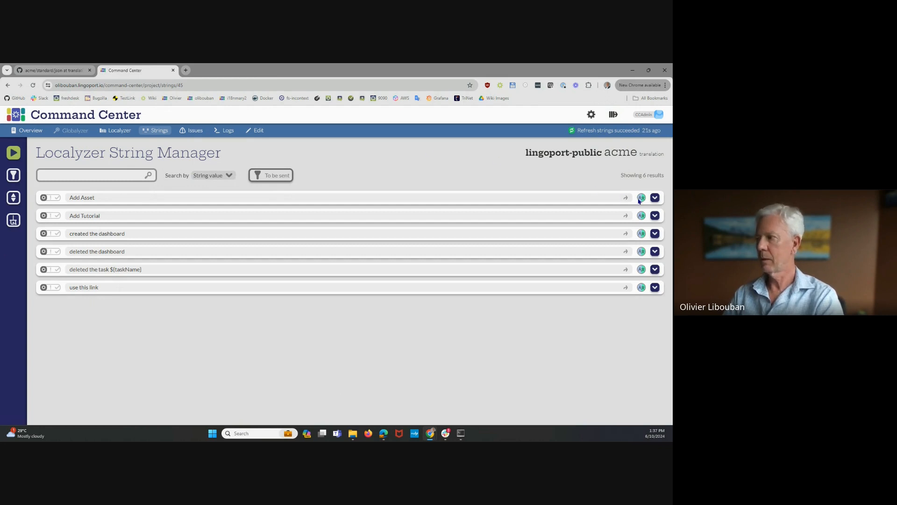
click(654, 197)
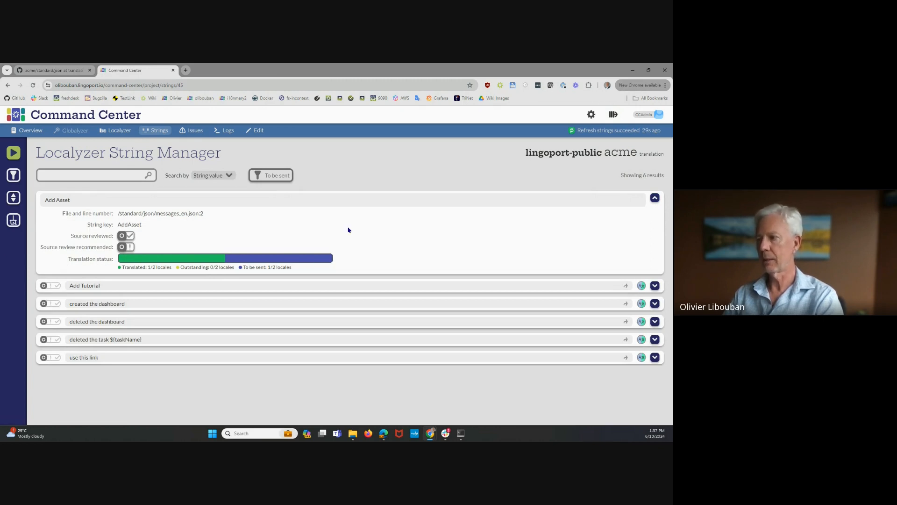
click(655, 198)
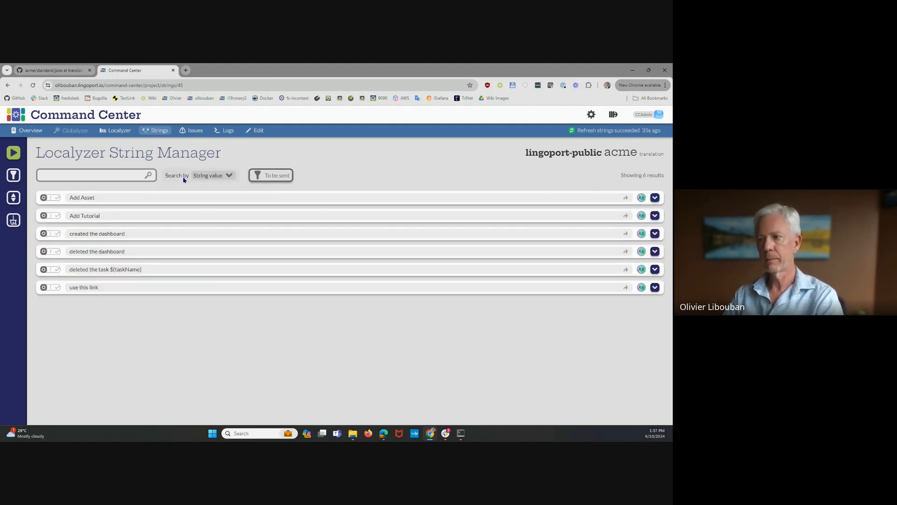
- Check the project's open translator errors and its log history
click(192, 131)
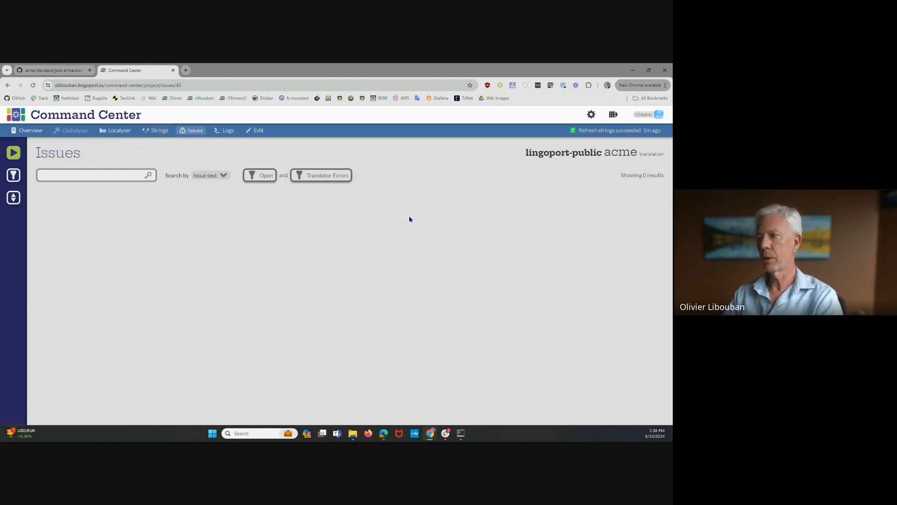
click(227, 132)
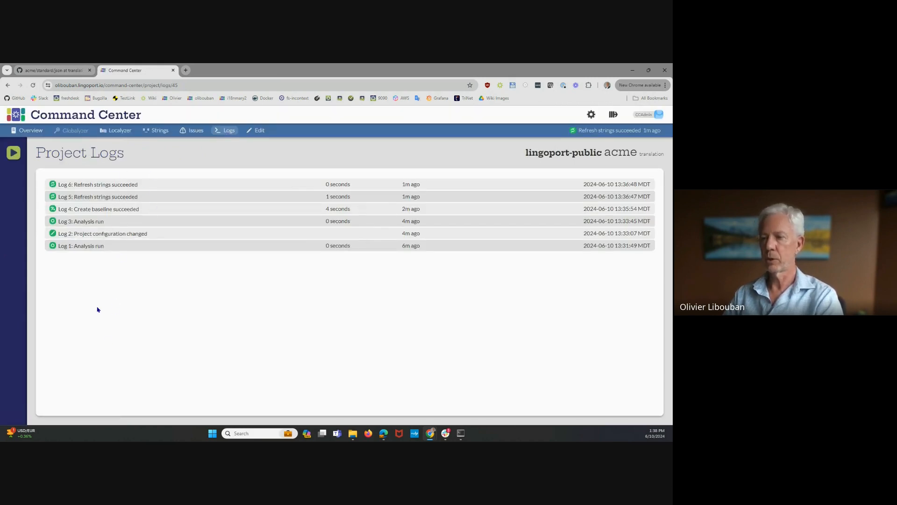
- Open the Log 3 analysis run and read through its output to the end
click(88, 222)
scroll(494, 326, down, 5)
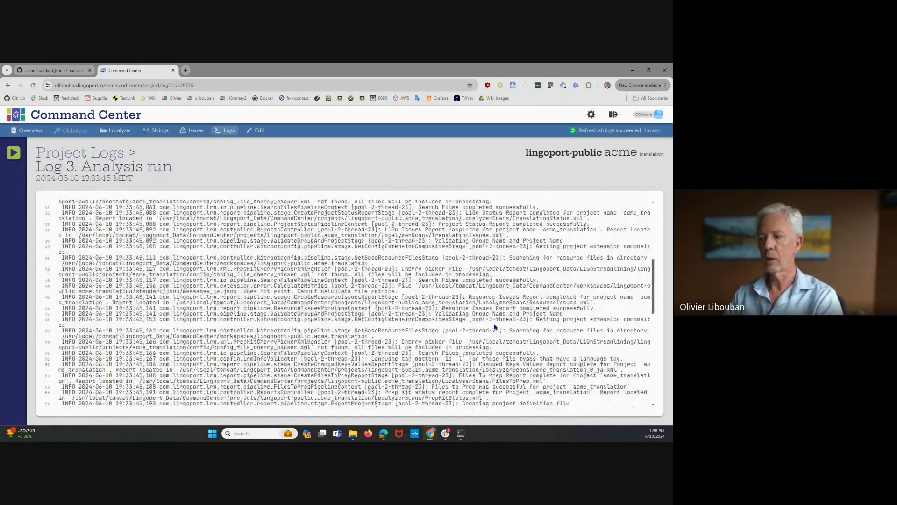
scroll(494, 326, down, 10)
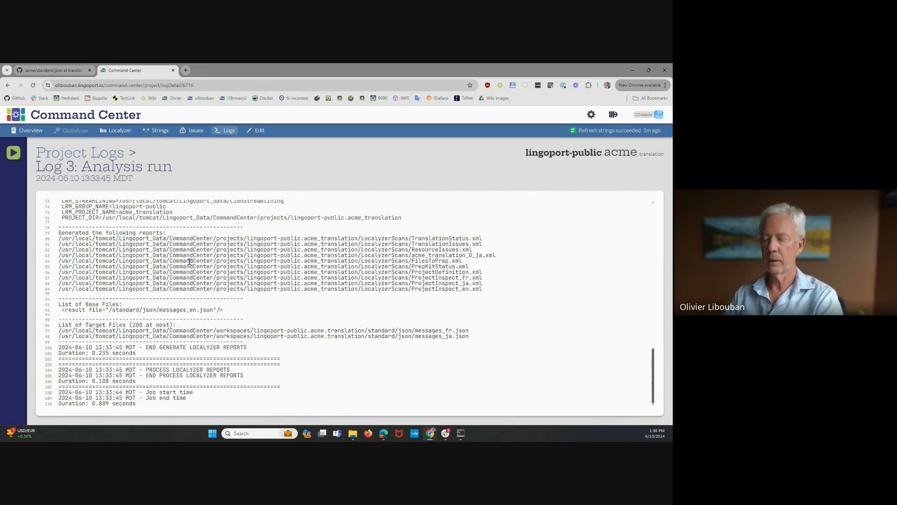
- Add German (Germany) as a target locale in the Localyzer locale settings of the project configuration
click(256, 134)
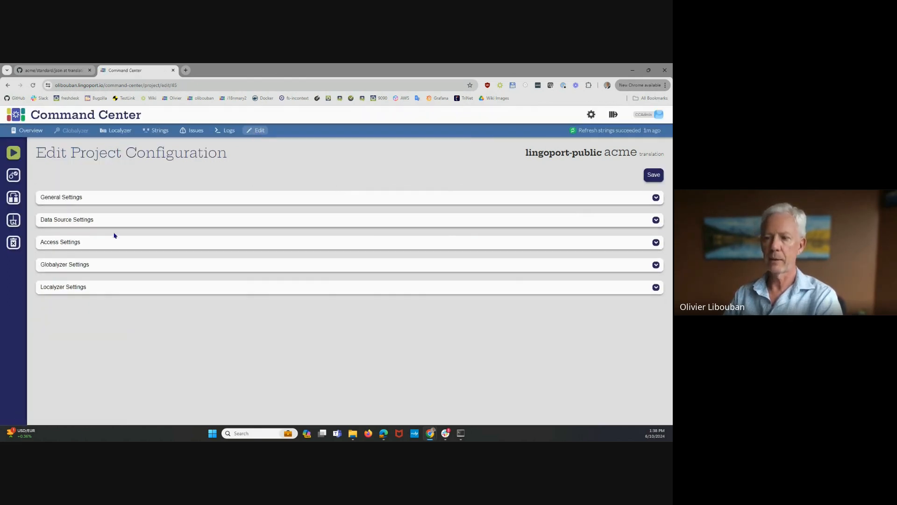
click(92, 287)
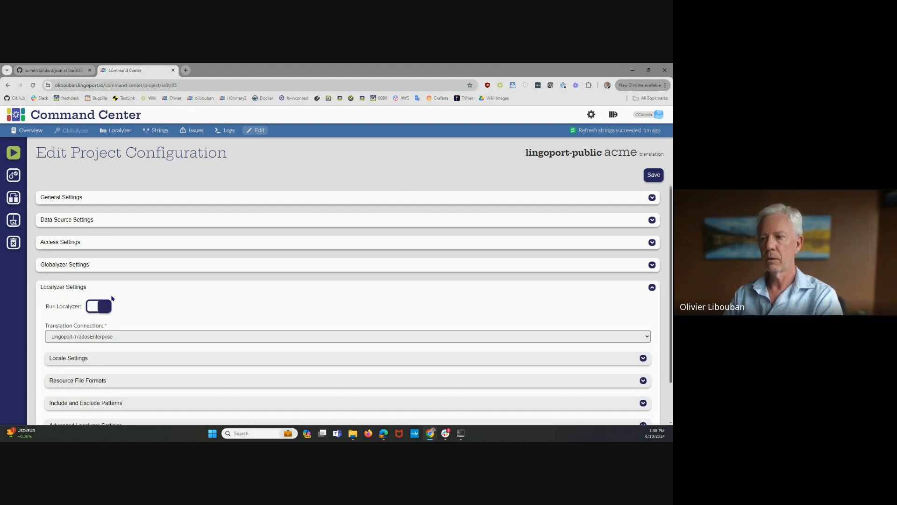
click(116, 354)
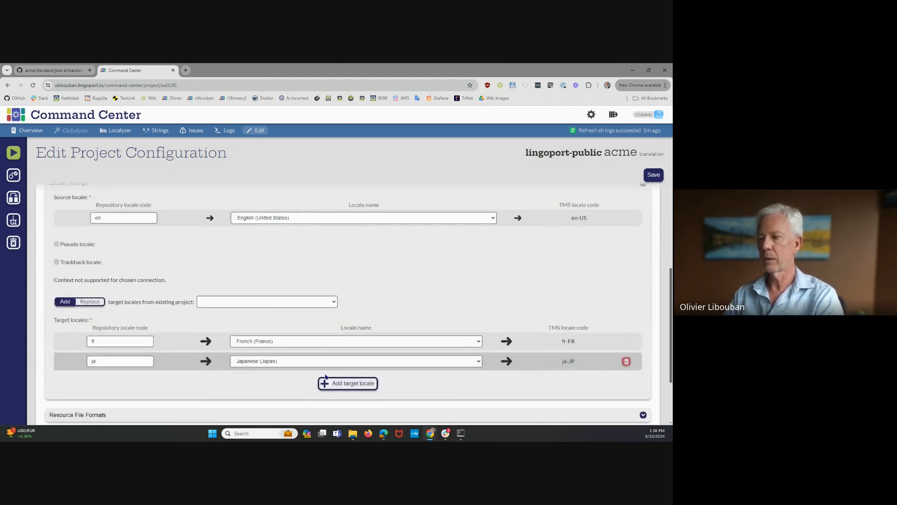
click(348, 383)
scroll(265, 291, down, 3)
click(265, 281)
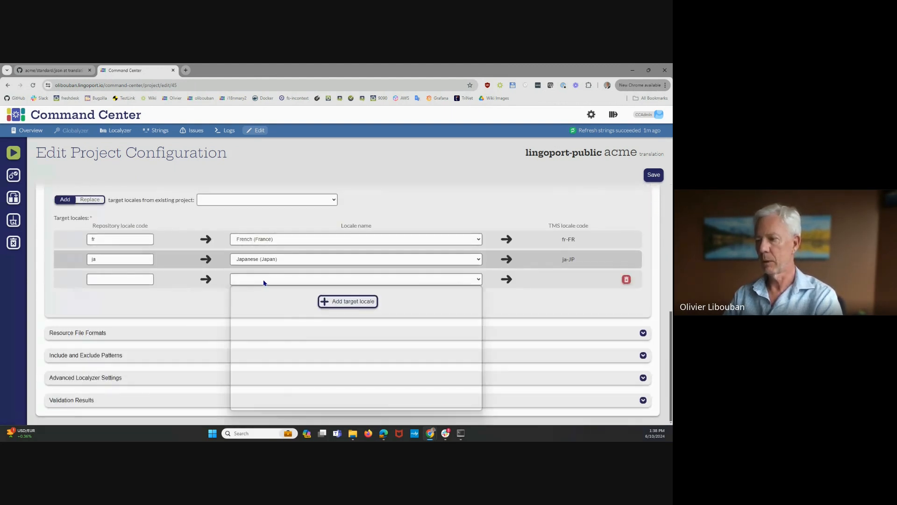
text(ger)
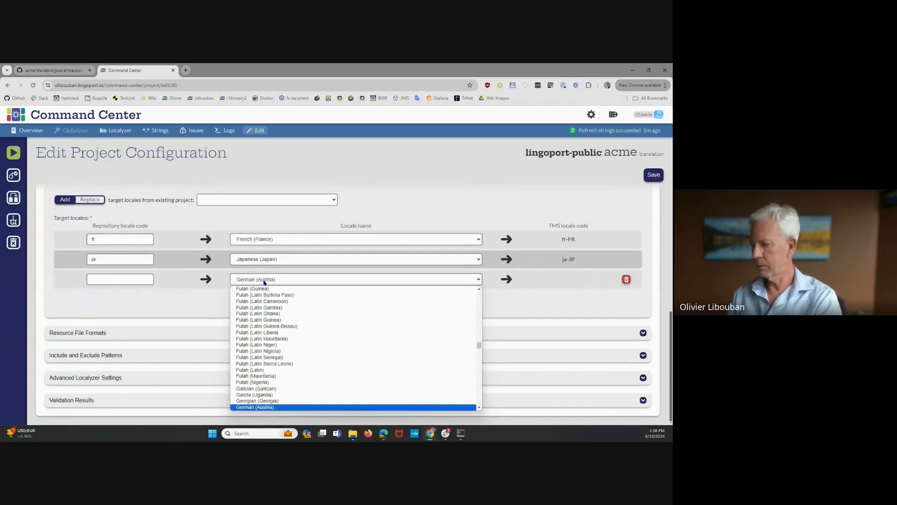
key(Down)
key(Down)
key(Down)
key(Up)
key(Return)
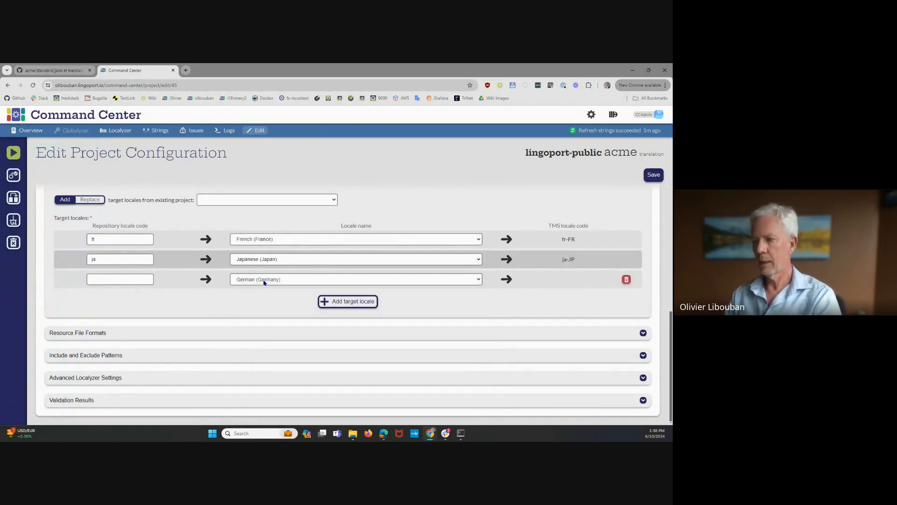
- Shorten the German locale's repository code to de and save the project configuration
drag(107, 279, 94, 279)
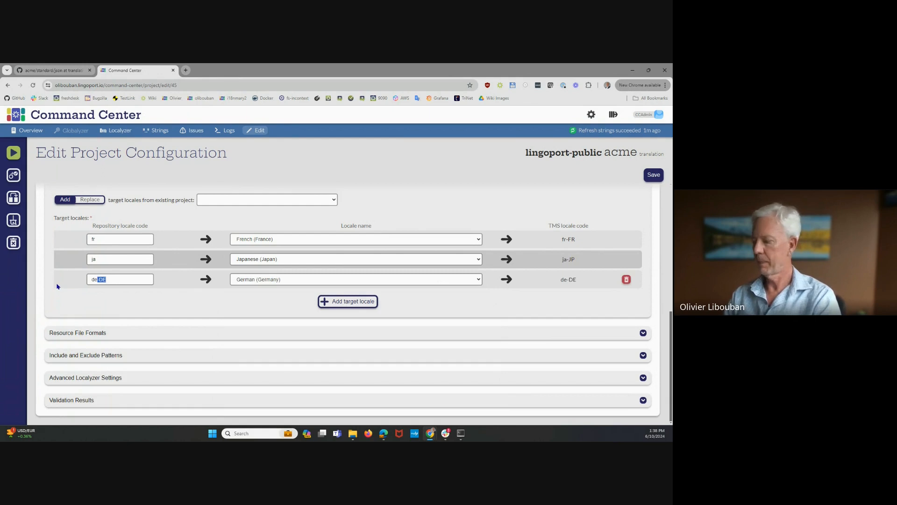
key(BackSpace)
click(654, 175)
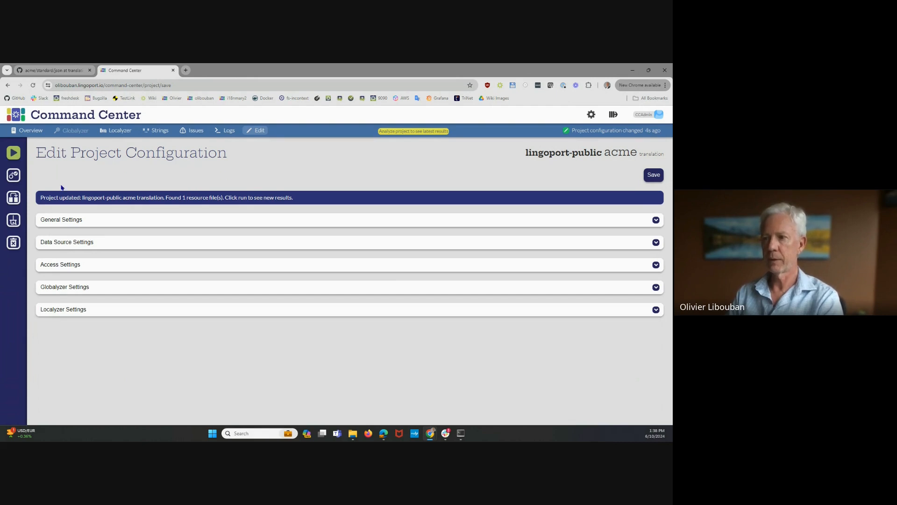
- Show all target files in the Localyzer validation results and analyze the project with the saved configuration
click(13, 175)
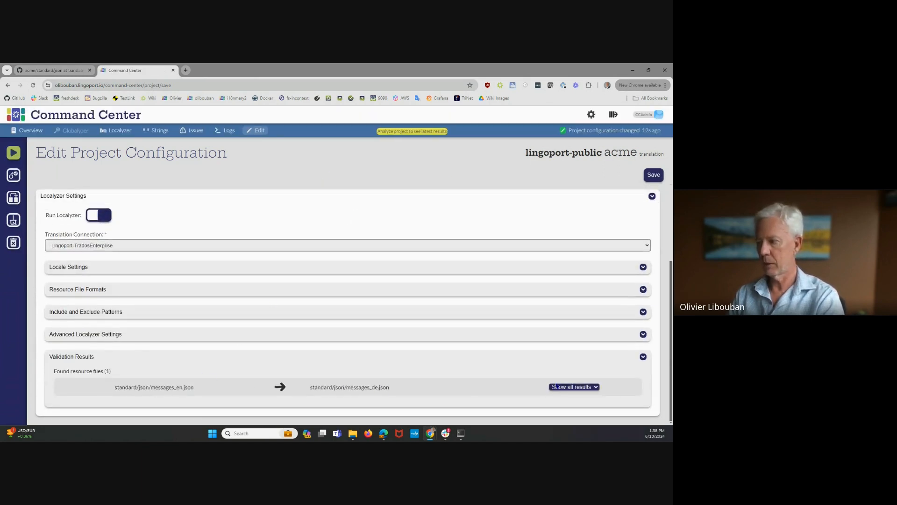
click(556, 387)
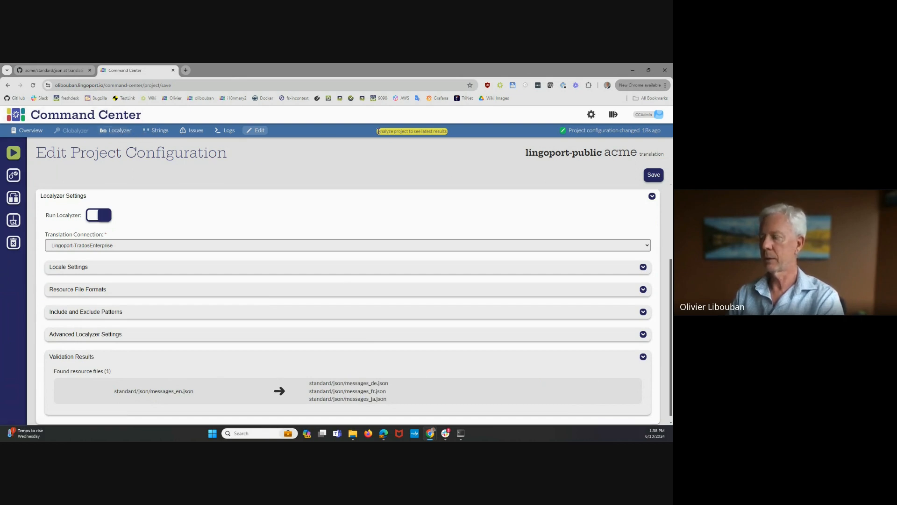
click(14, 154)
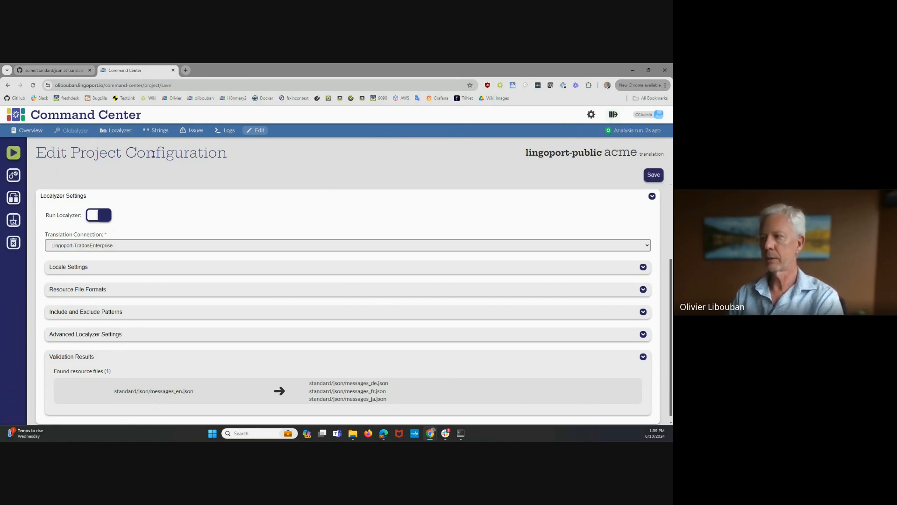
- Open the Localyzer report and review the completion percentage, expanding it by target locale
click(114, 133)
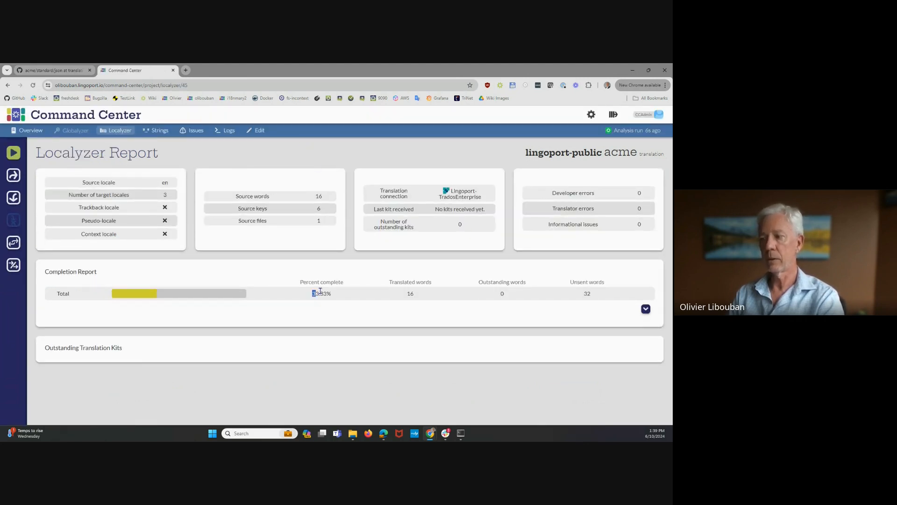
drag(311, 293, 347, 294)
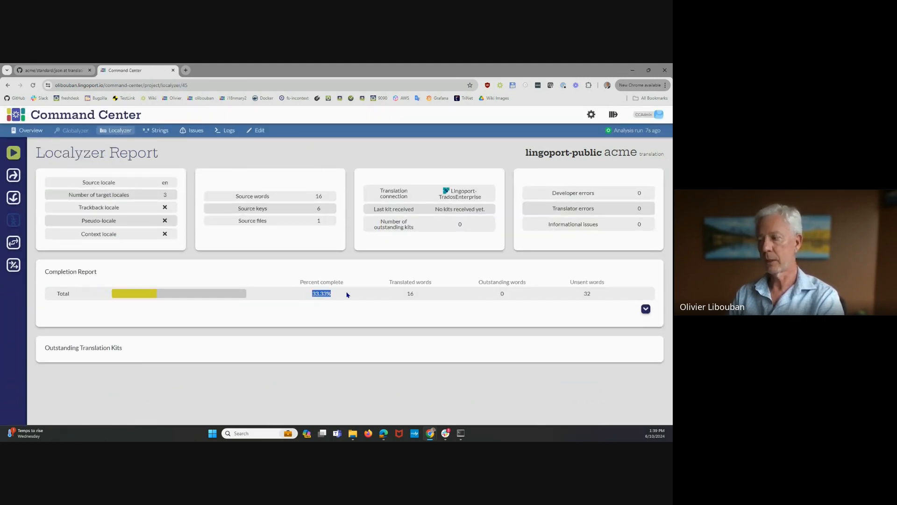
click(646, 310)
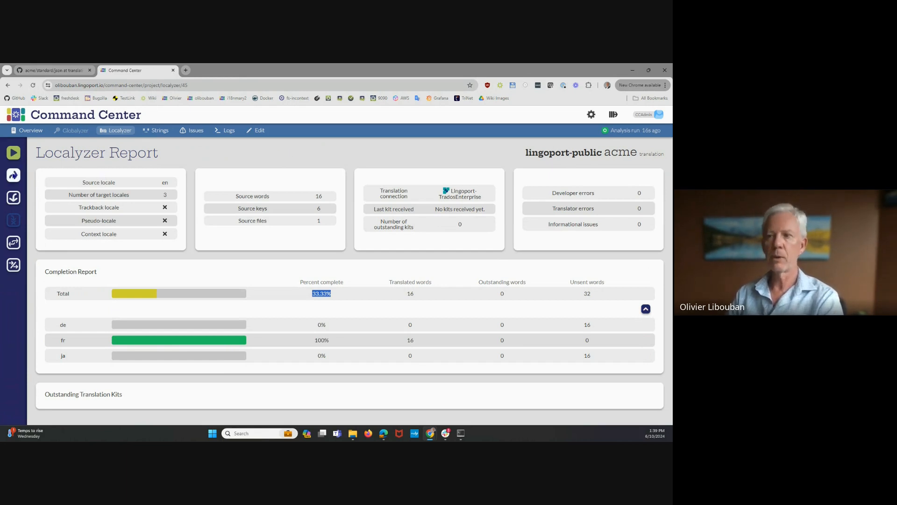
- Send the unsent German and Japanese words as a translation kit and review the outstanding words per locale
click(13, 175)
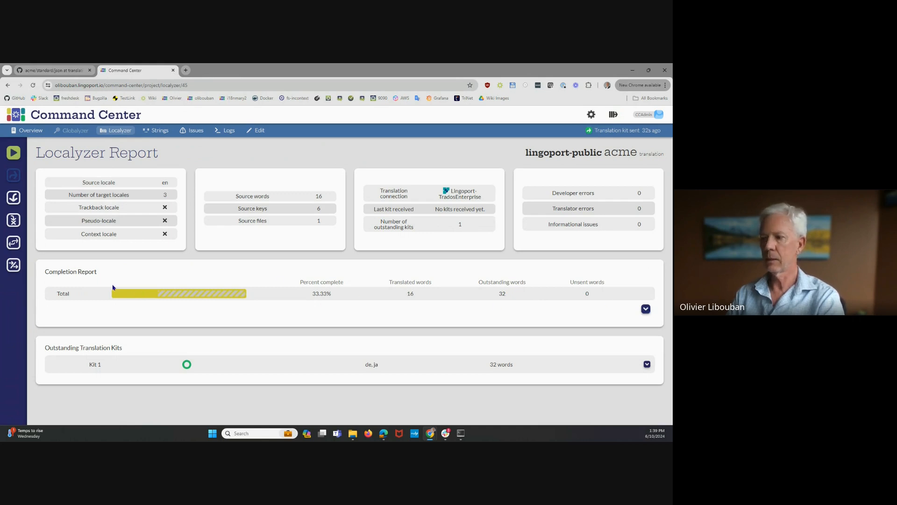
click(645, 308)
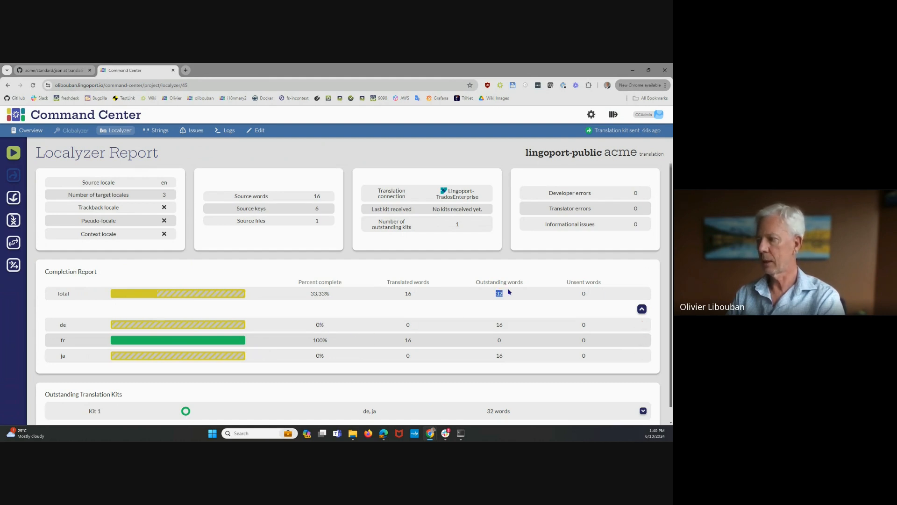
drag(494, 325, 504, 324)
drag(494, 355, 504, 355)
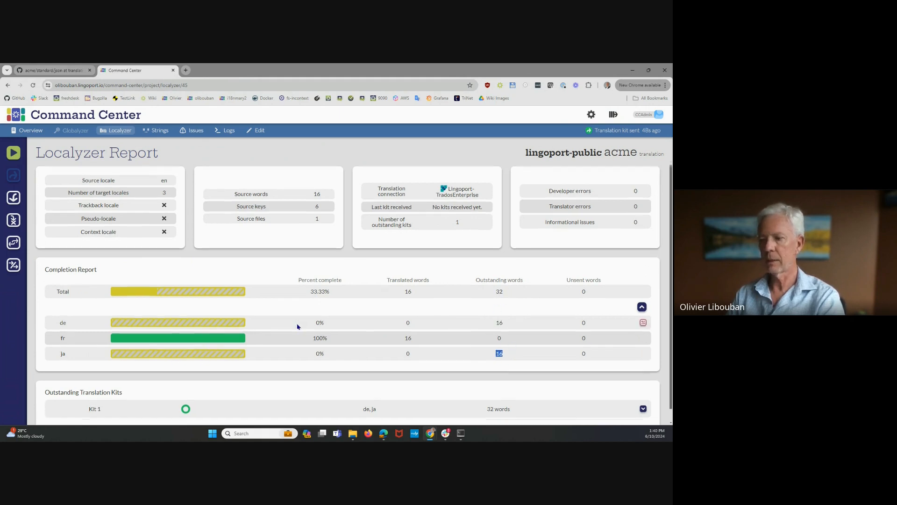
- Expand Kit 1 under Outstanding Translation Kits and examine its sent and due dates per locale
scroll(402, 364, down, 1)
click(643, 395)
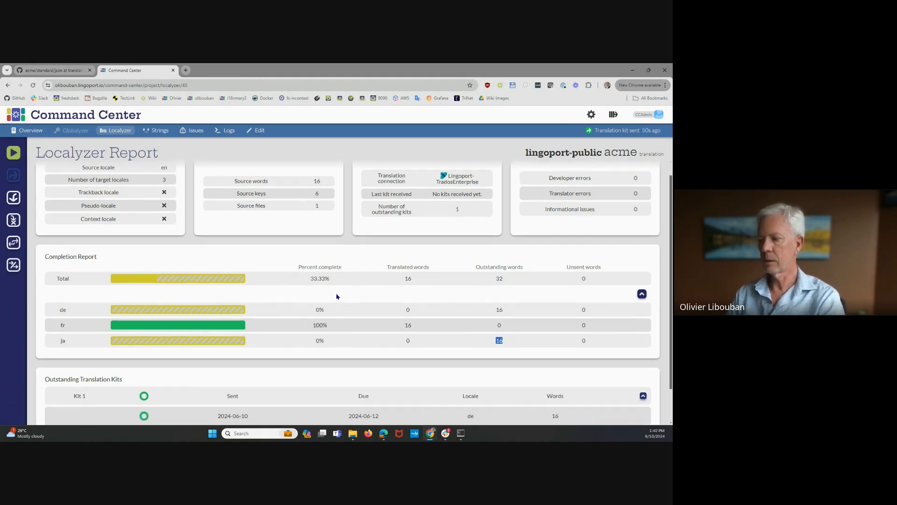
scroll(336, 296, down, 1)
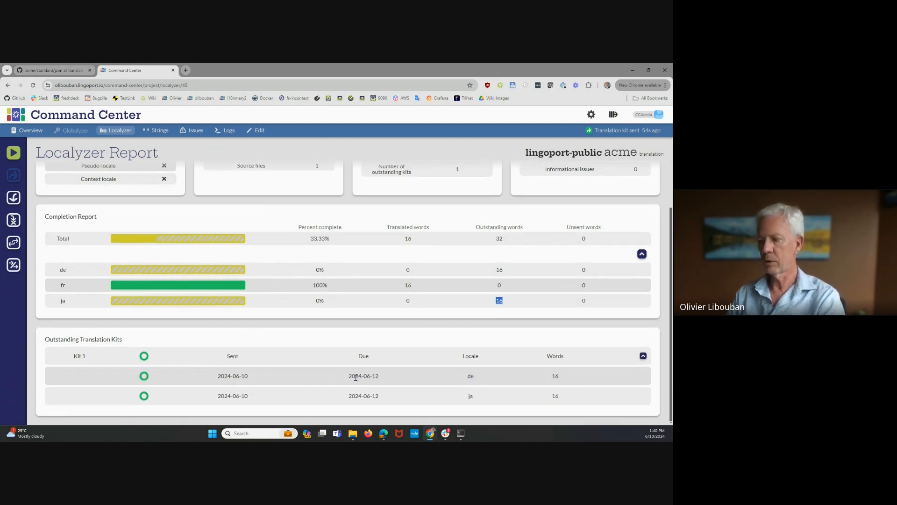
drag(256, 375, 208, 374)
drag(399, 377, 343, 374)
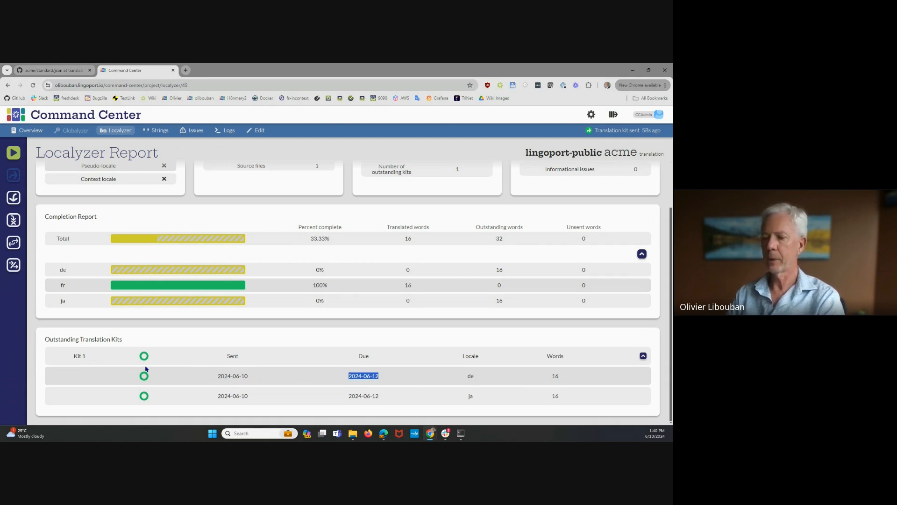
drag(87, 355, 73, 358)
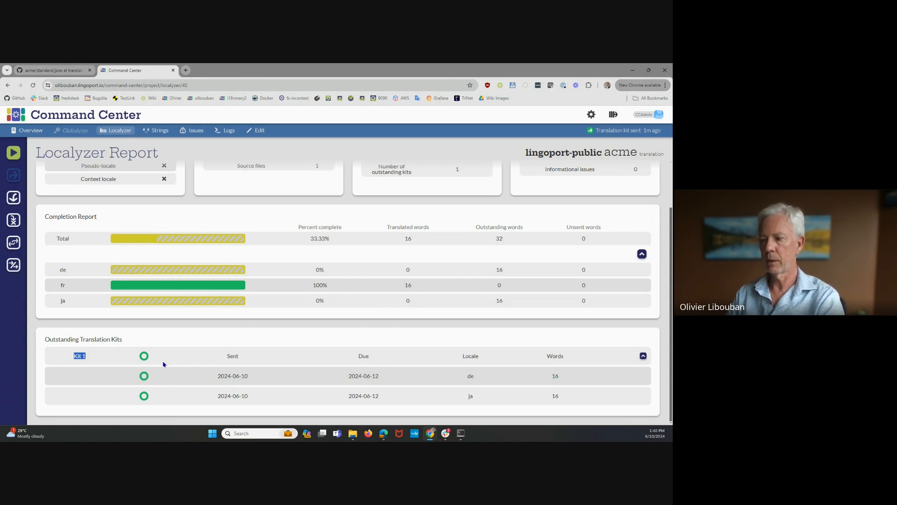
- Check the last kit received and the number of outstanding kits in the report's translation connection summary
scroll(174, 381, up, 1)
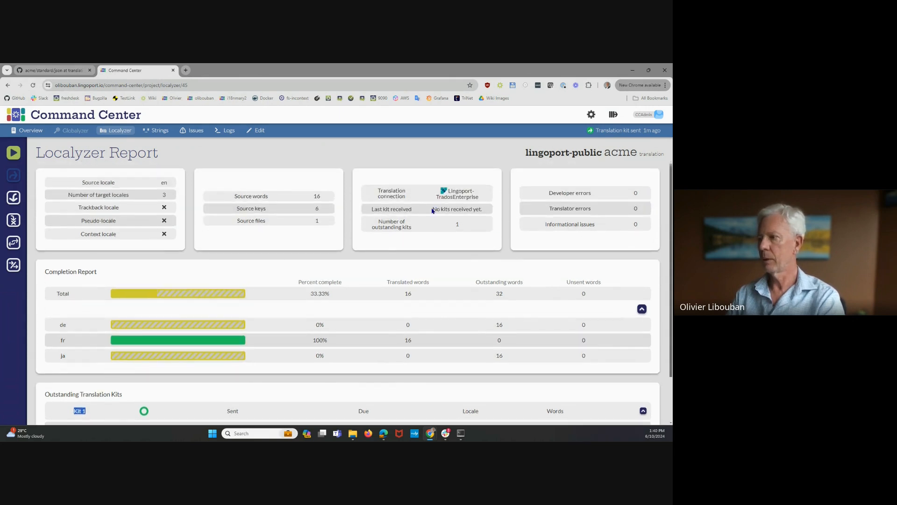
drag(432, 208, 494, 208)
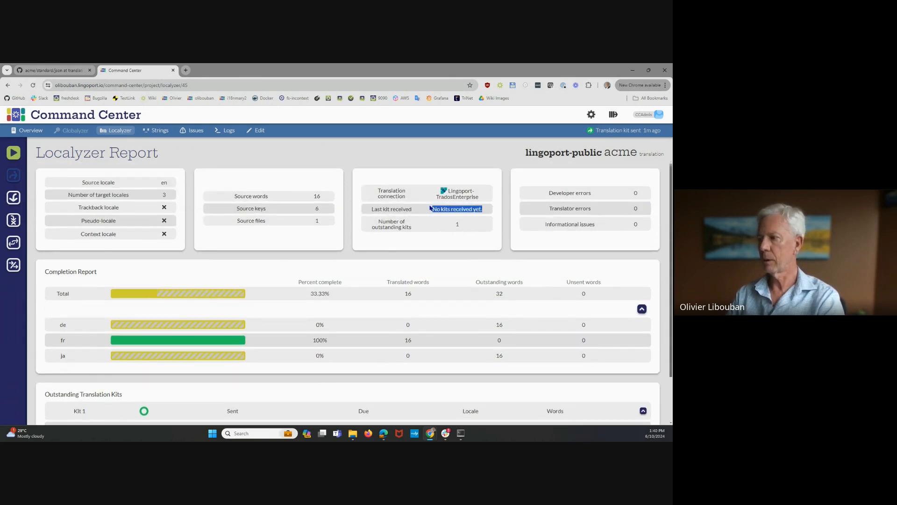
drag(431, 209, 491, 211)
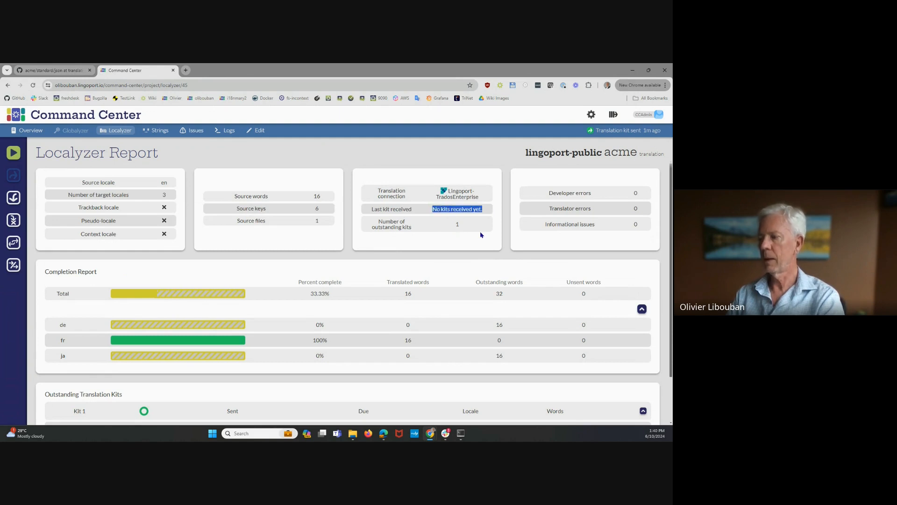
double_click(455, 225)
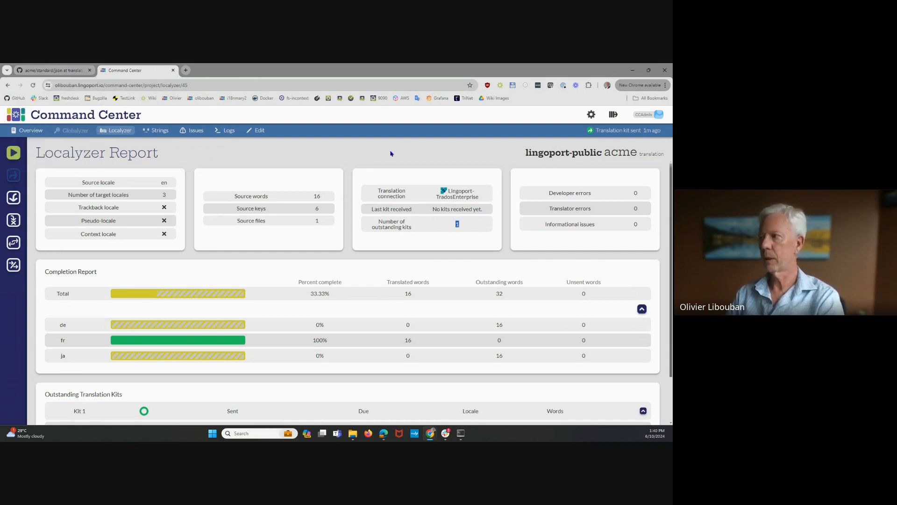
- Switch to the acme repository on GitHub, view the standard folder's resource format subfolders, and return to Command Center
click(64, 73)
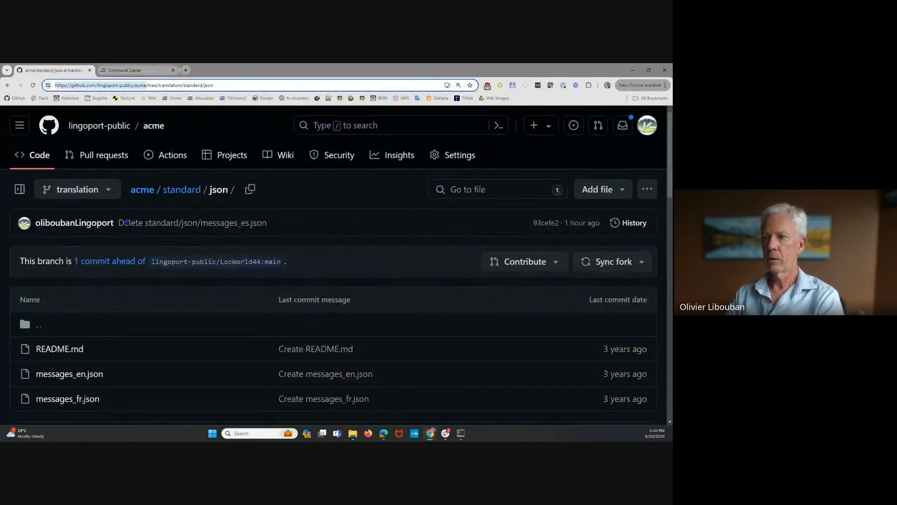
click(180, 196)
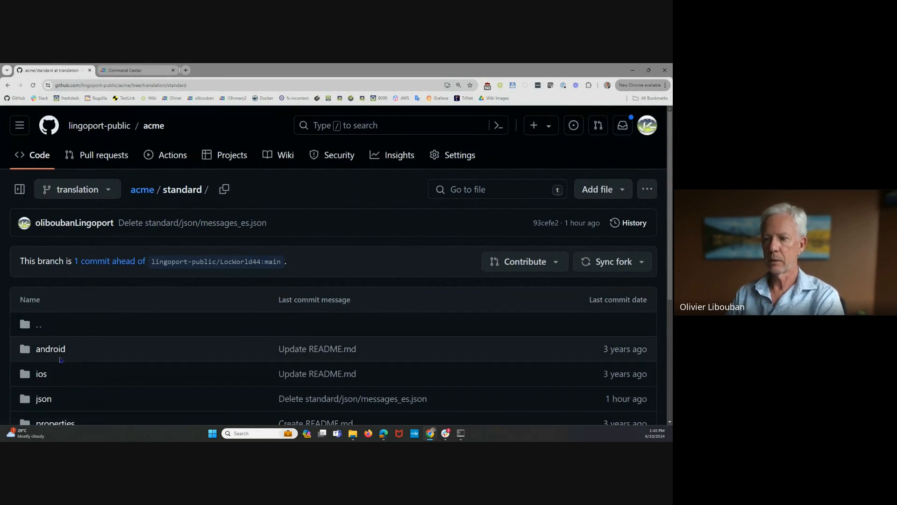
scroll(49, 344, down, 2)
scroll(51, 346, down, 1)
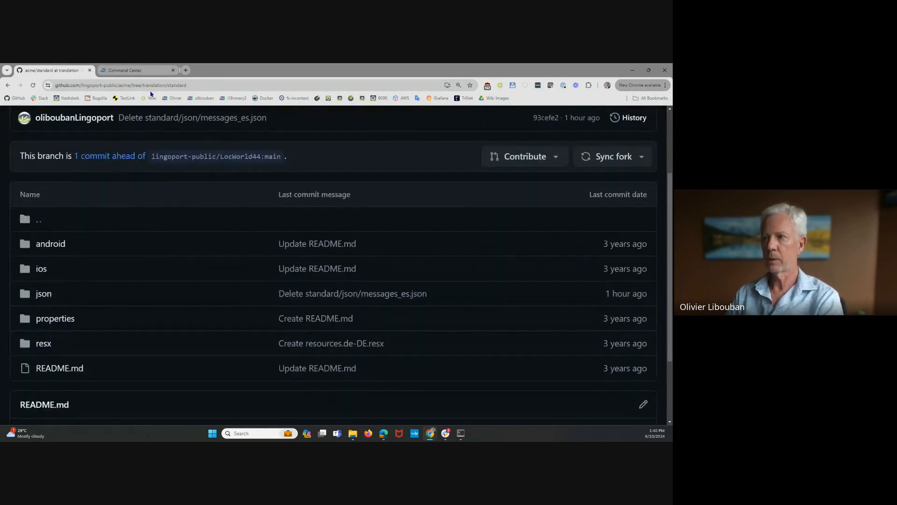
click(140, 71)
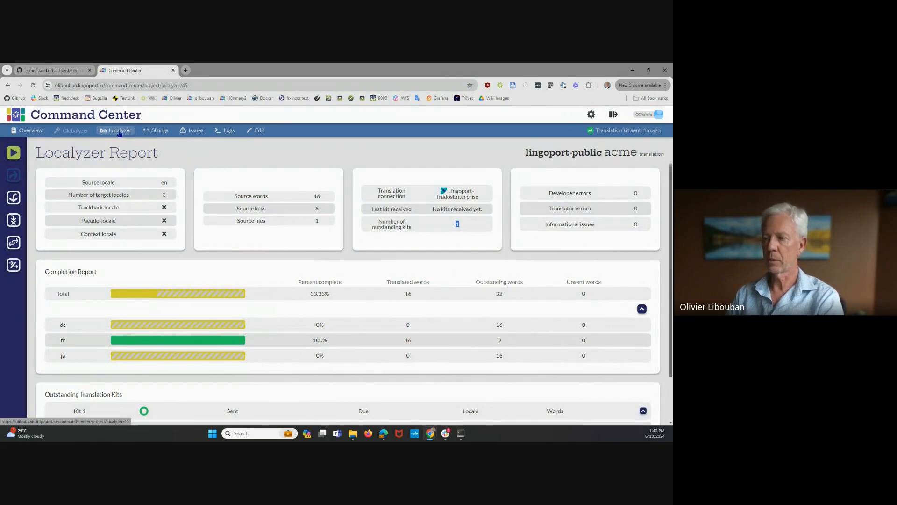
- Add the properties resource file format to the acme project's Localyzer settings
click(258, 131)
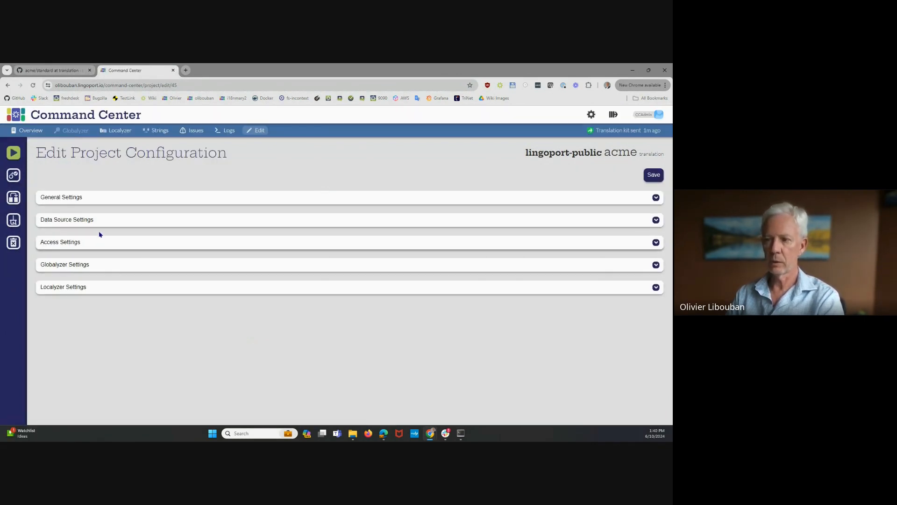
click(99, 289)
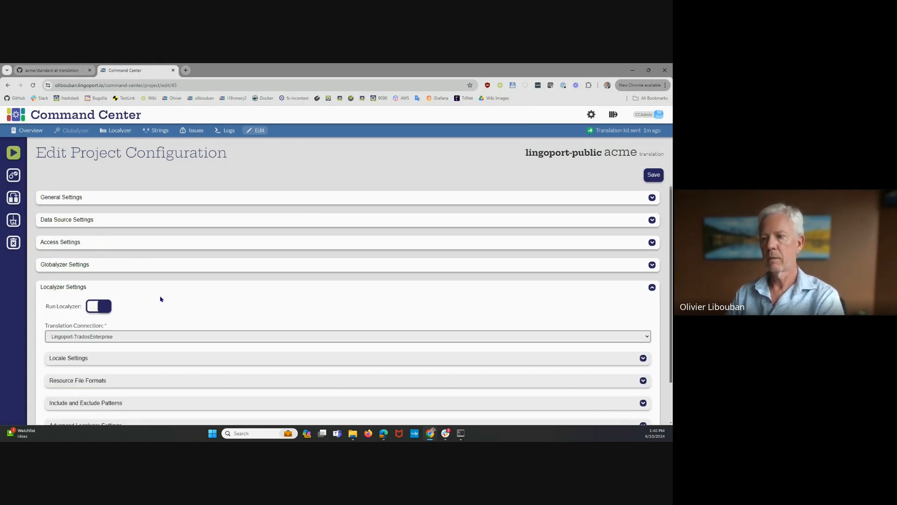
click(124, 375)
scroll(341, 264, down, 1)
scroll(342, 264, down, 3)
click(350, 287)
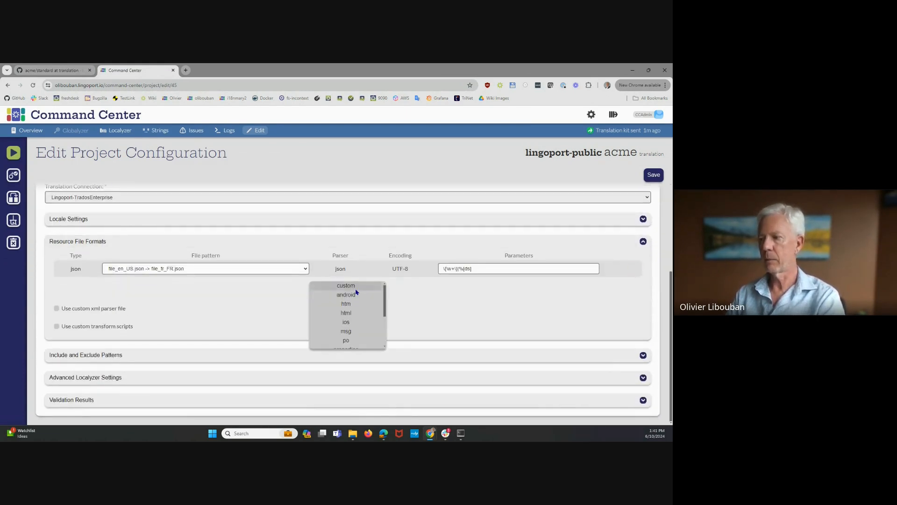
scroll(352, 318, down, 1)
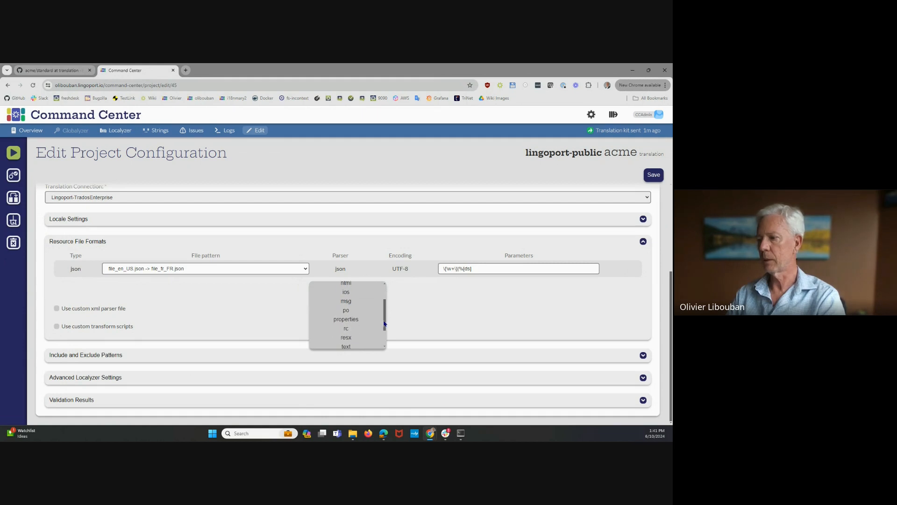
click(358, 319)
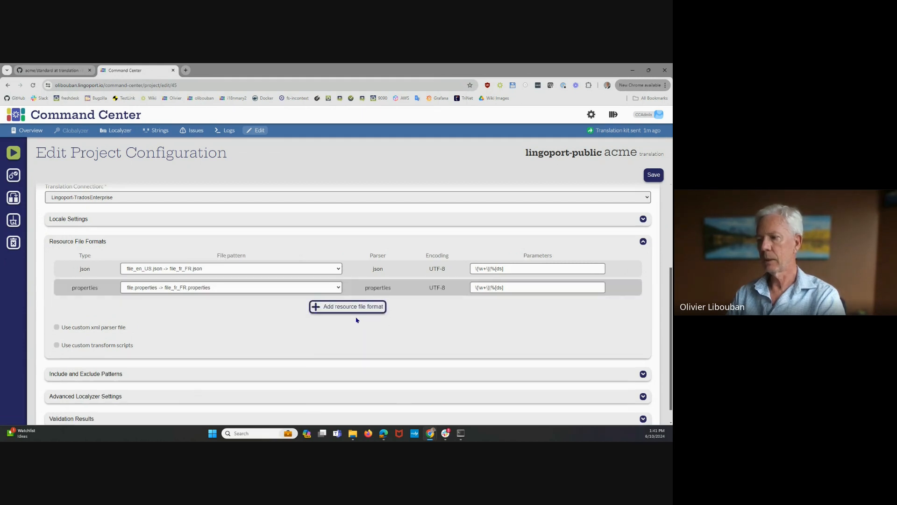
- Set the properties format's file pattern to file.properties -> file_fr_FR.properties and save the project configuration
click(173, 288)
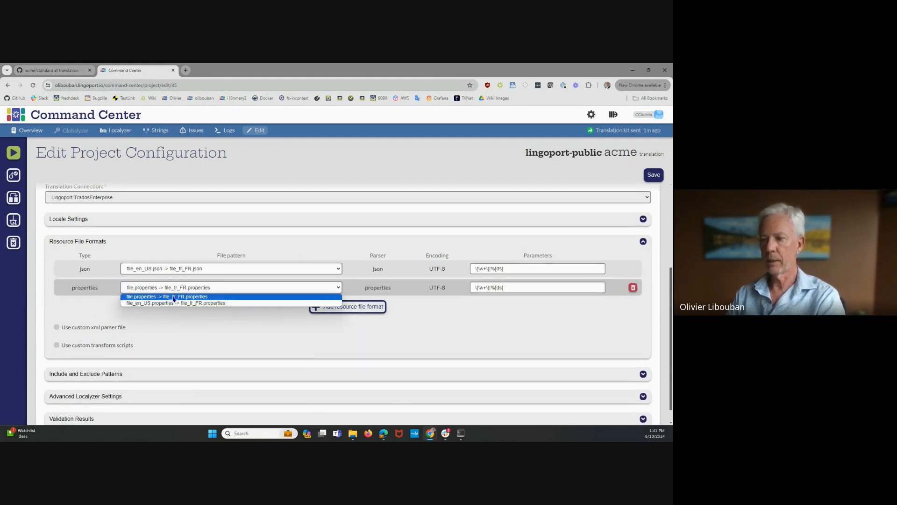
click(173, 298)
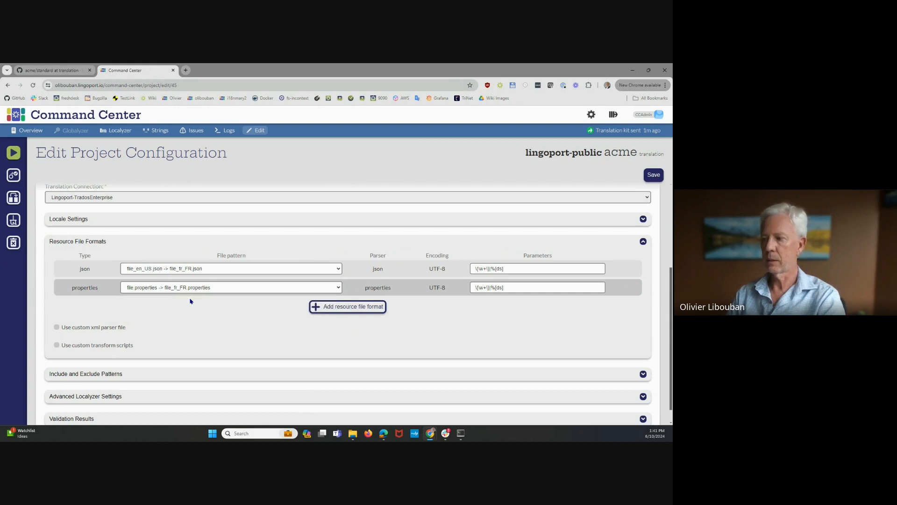
click(340, 311)
click(244, 323)
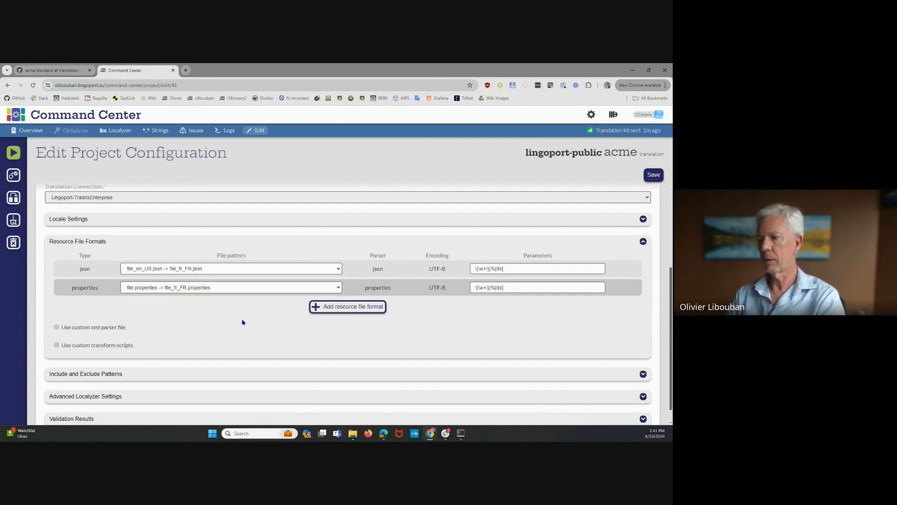
click(653, 176)
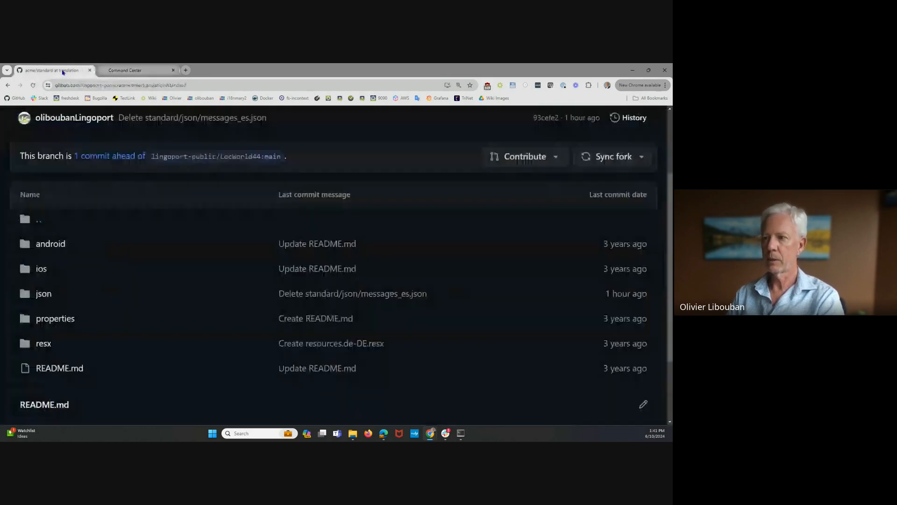
- Switch to the acme repository on GitHub, view the files in standard/properties, and return to Command Center
click(52, 70)
click(58, 320)
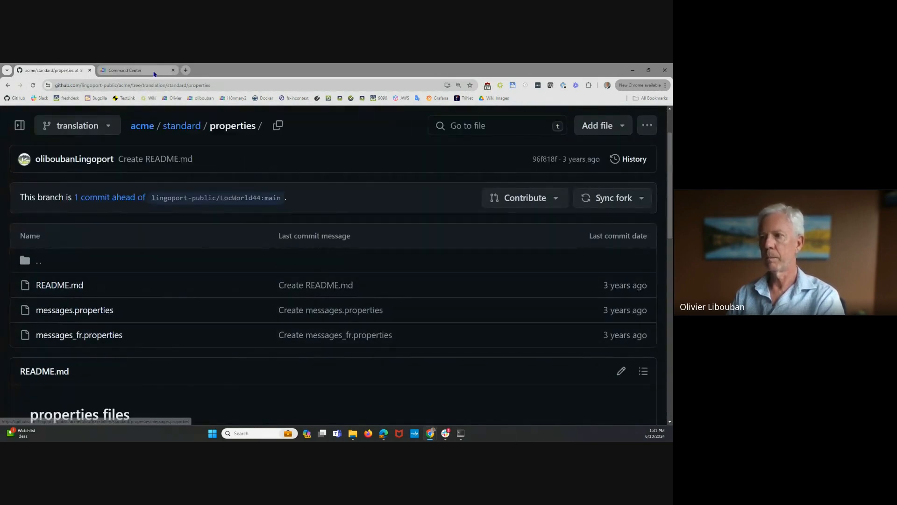
click(140, 71)
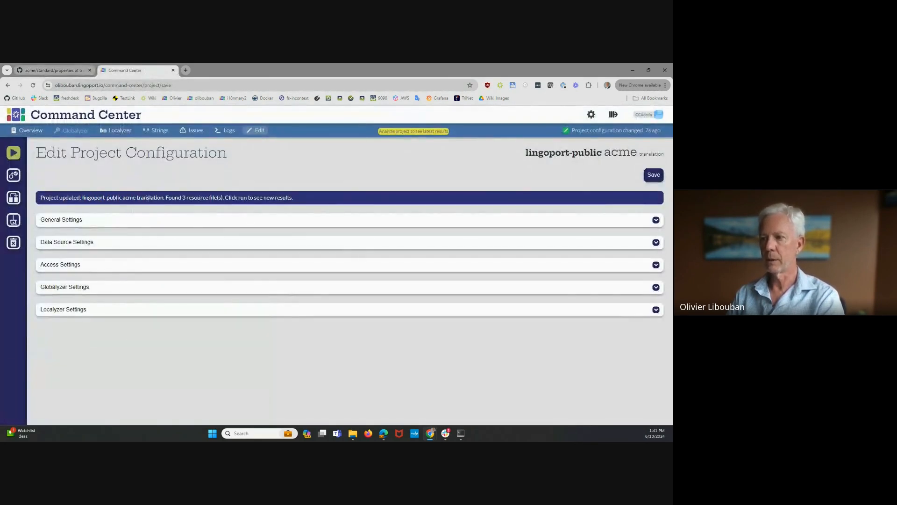
- Validate the project configuration and examine the paths of the found resource files
drag(167, 197, 224, 197)
click(13, 175)
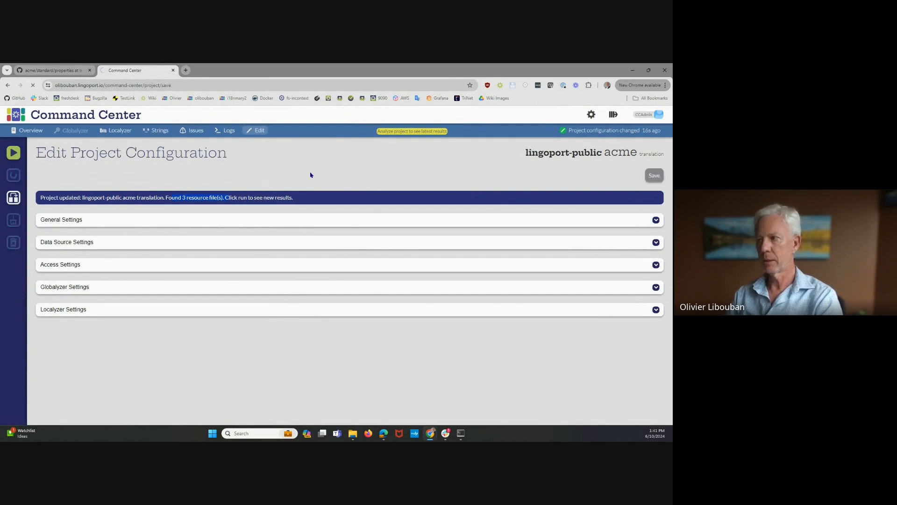
scroll(285, 266, down, 3)
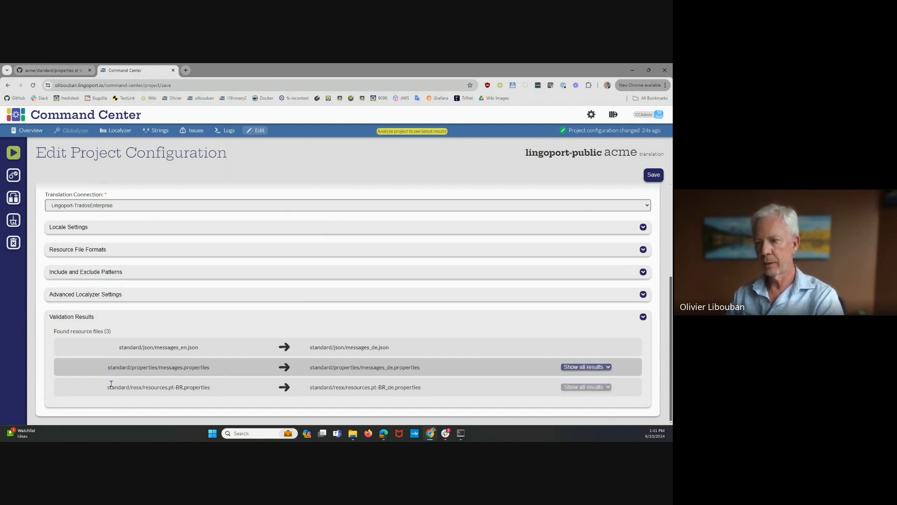
drag(107, 387, 219, 391)
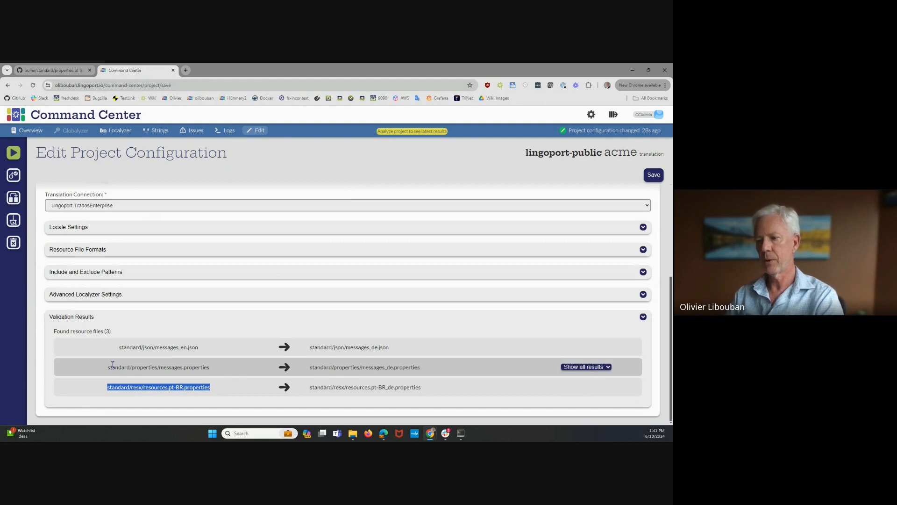
drag(109, 366, 155, 368)
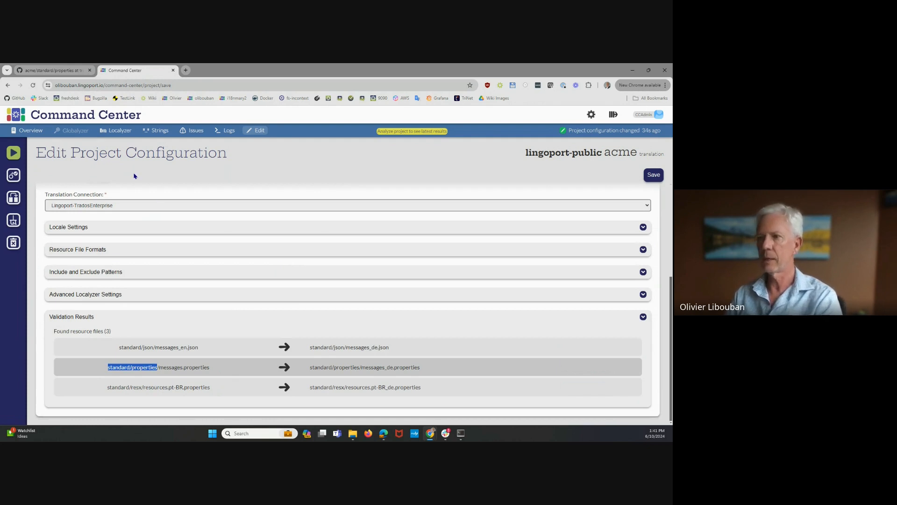
- Reopen the Localyzer settings' include patterns and narrow the existing one to **/standard/json/**
click(259, 134)
click(72, 287)
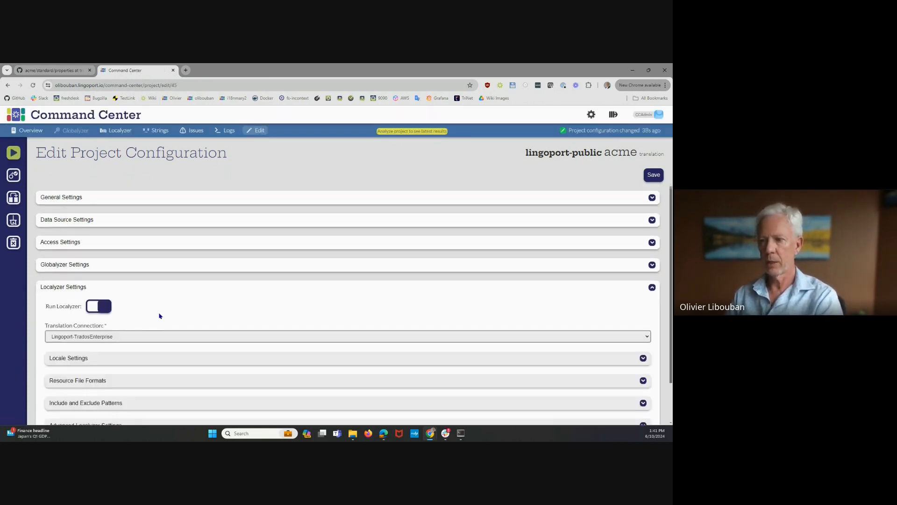
scroll(204, 298, down, 1)
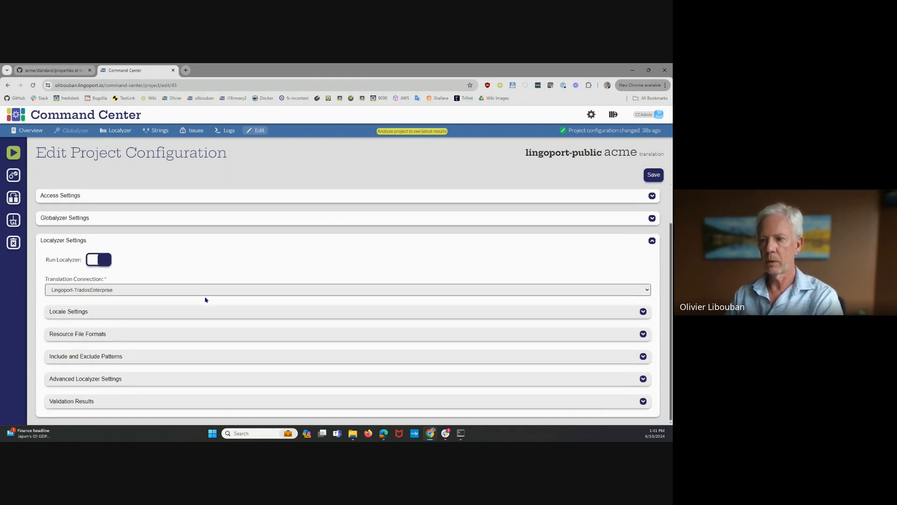
click(100, 356)
scroll(114, 363, down, 2)
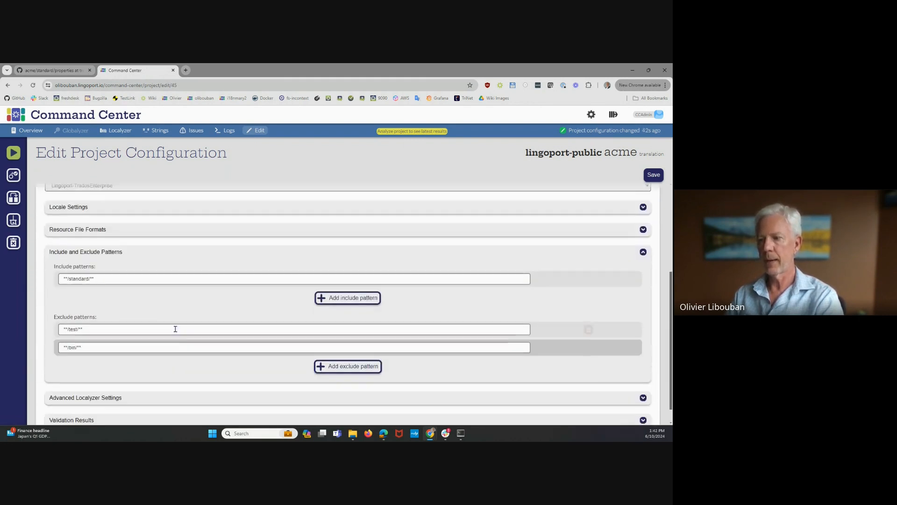
click(90, 276)
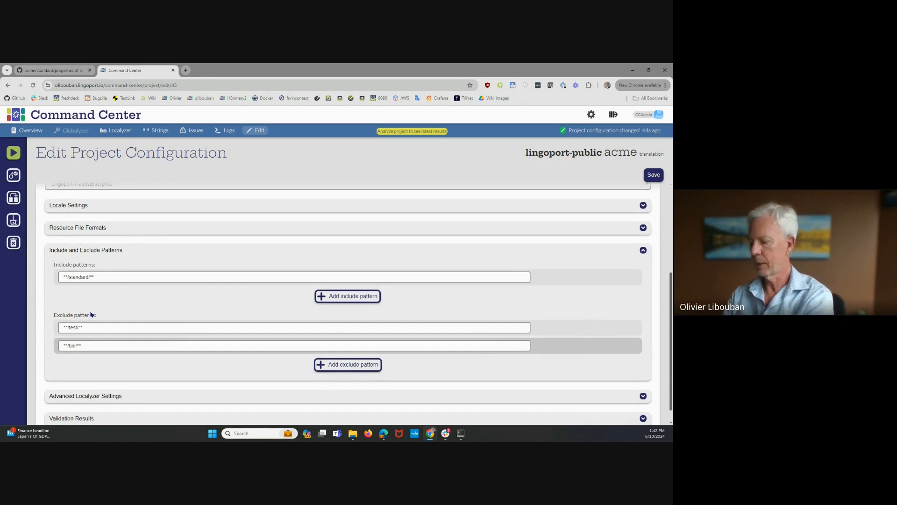
text(json/)
- Add a second include pattern, **/standard/properties/**, and save the project configuration
click(332, 295)
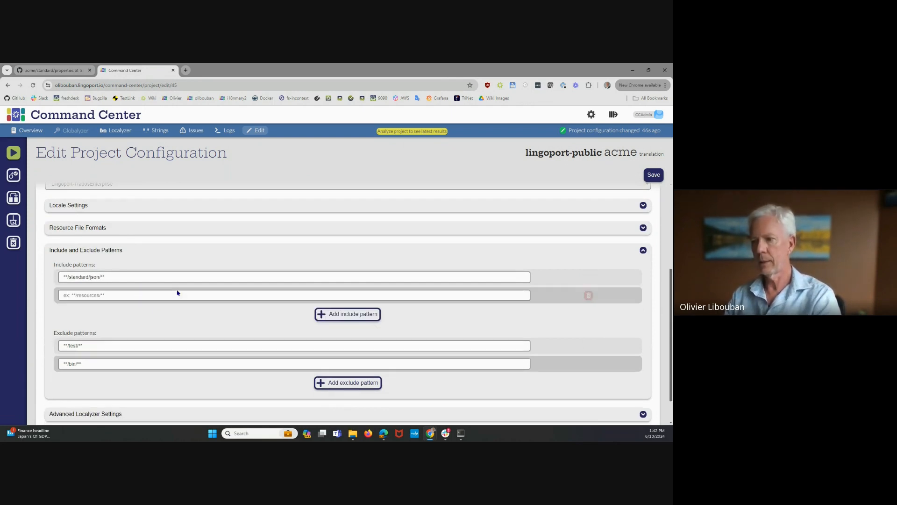
click(130, 296)
text(**)
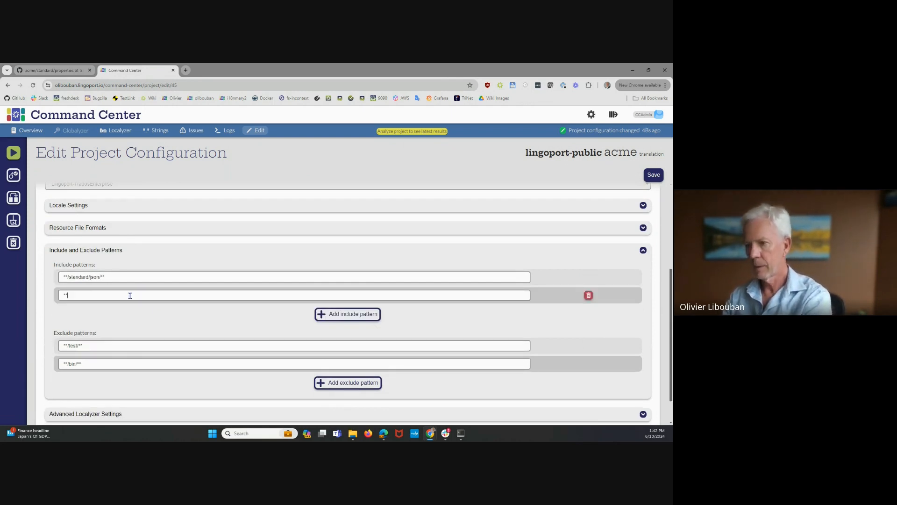
text(/standard/)
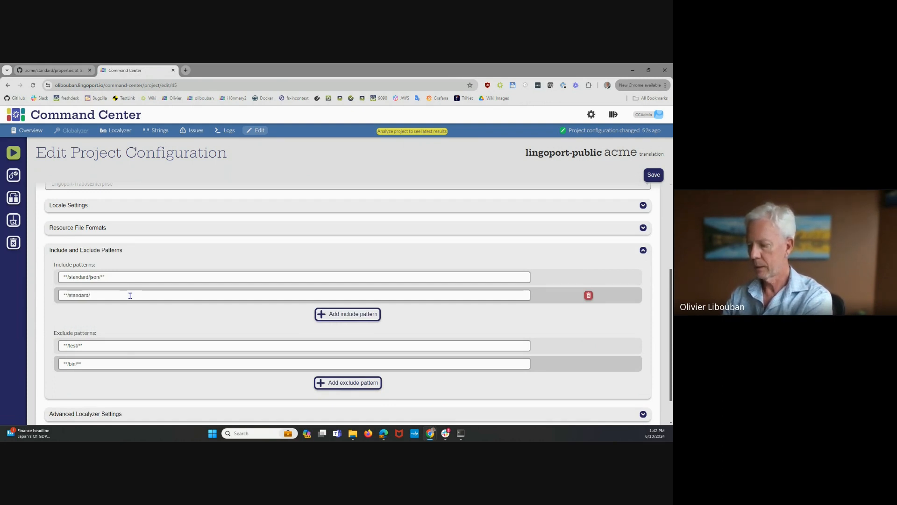
text(properties)
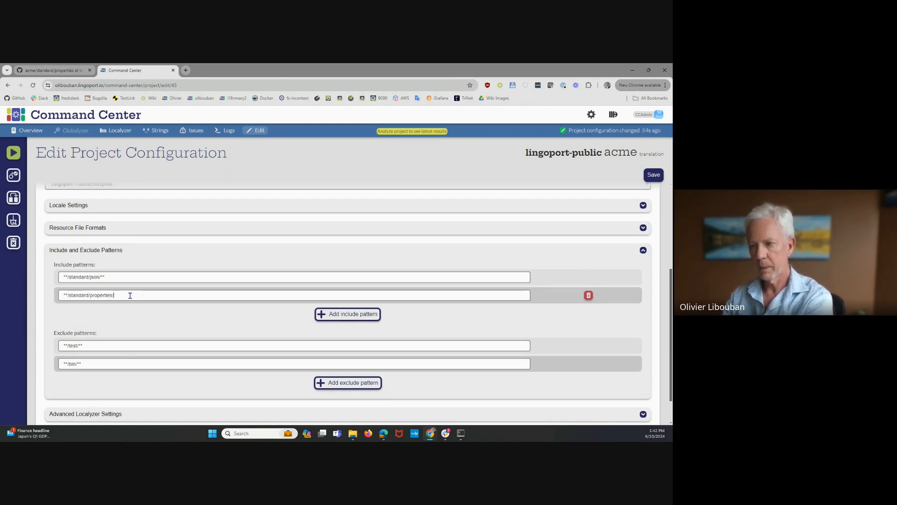
text(/**)
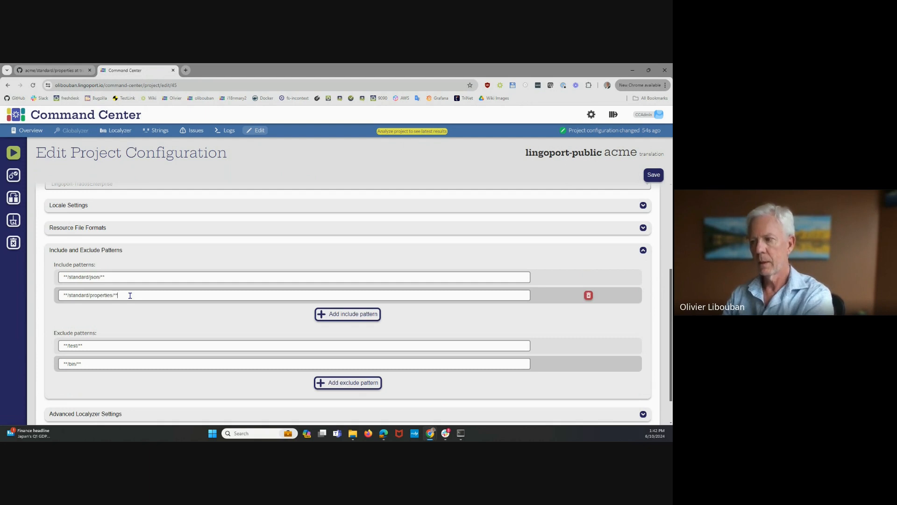
click(654, 175)
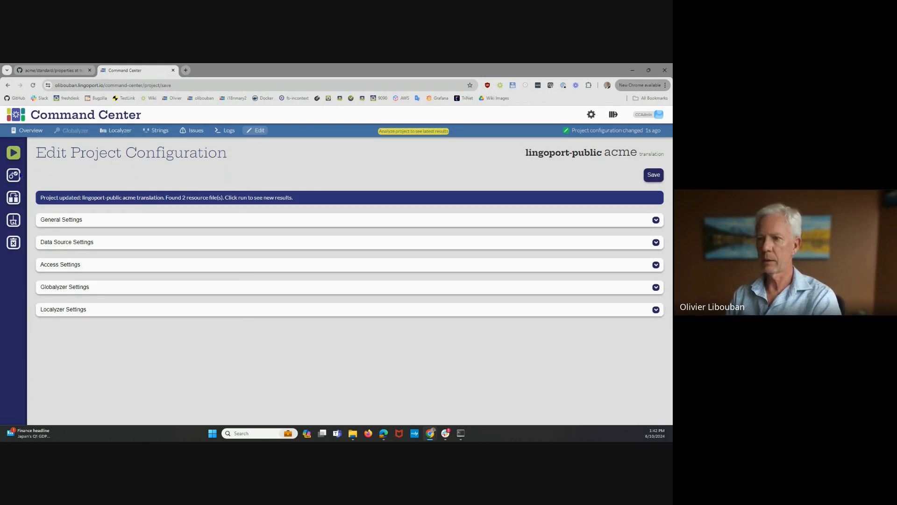
- Validate the updated configuration and check the json and properties paths in the validation results
click(14, 175)
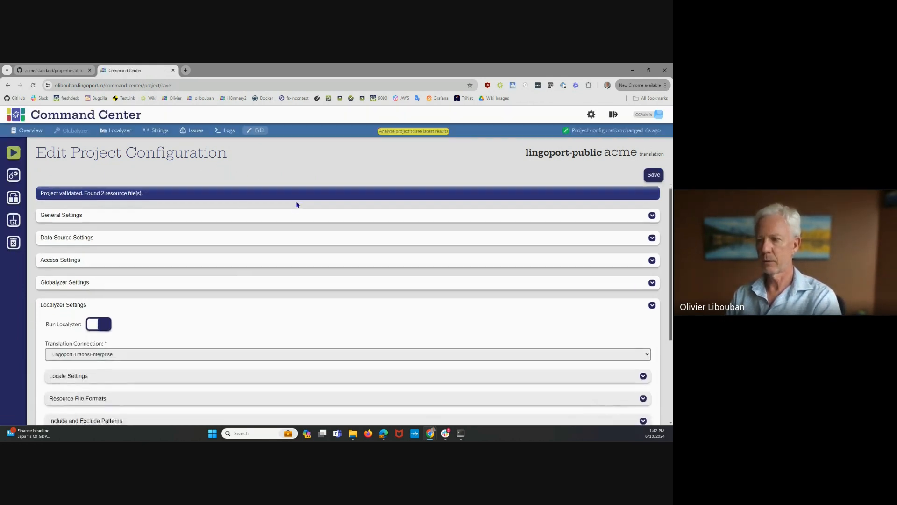
scroll(297, 203, down, 3)
drag(129, 367, 151, 366)
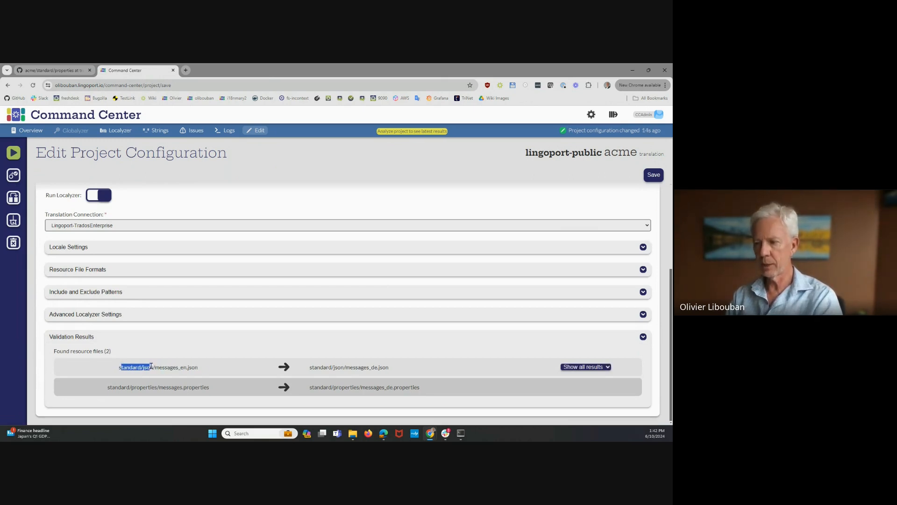
drag(207, 372, 107, 386)
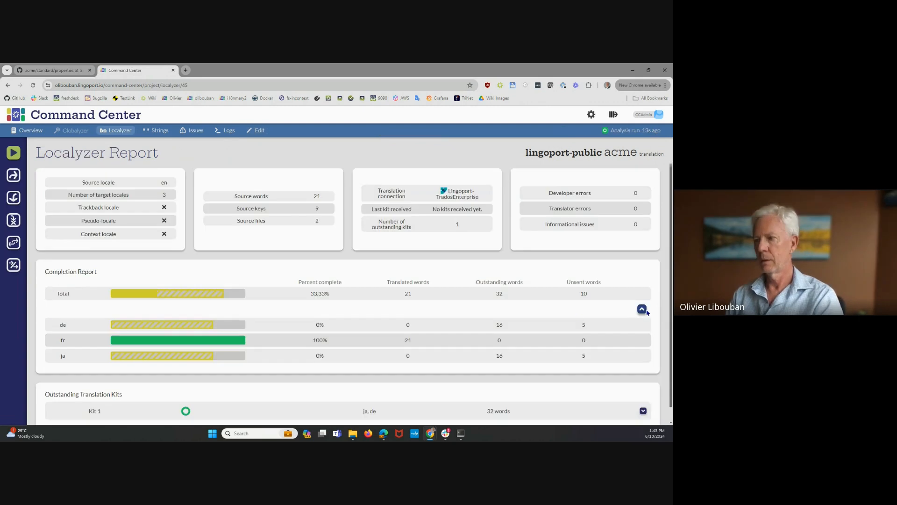
- Examine the outstanding German words and translated French words in the Completion Report
scroll(306, 253, down, 1)
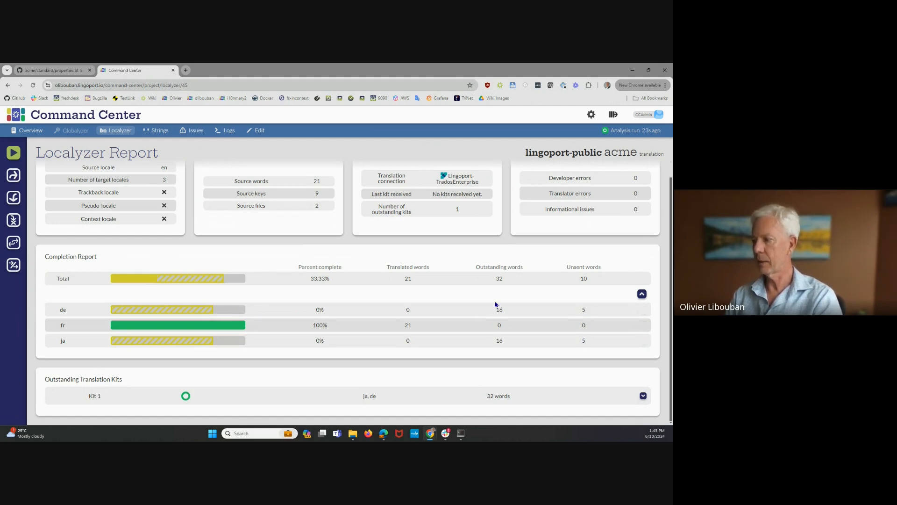
drag(495, 309, 505, 309)
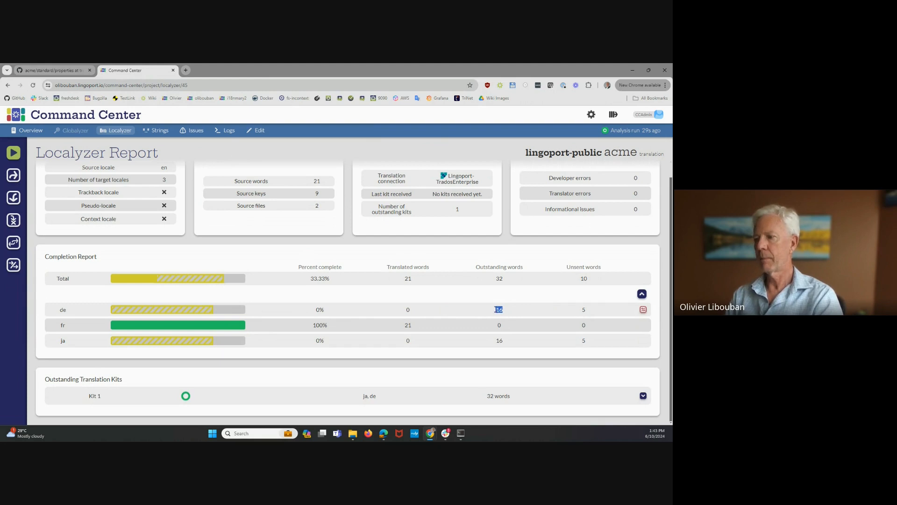
drag(403, 328, 416, 327)
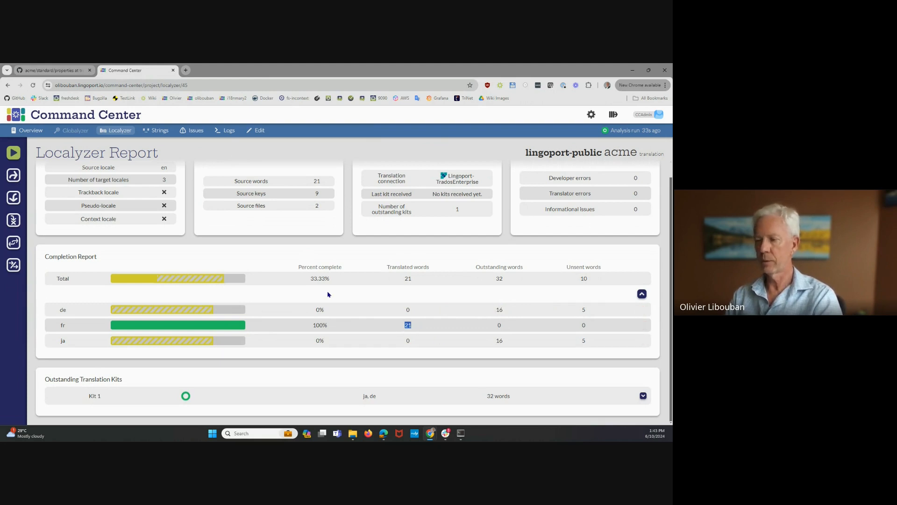
scroll(328, 290, up, 1)
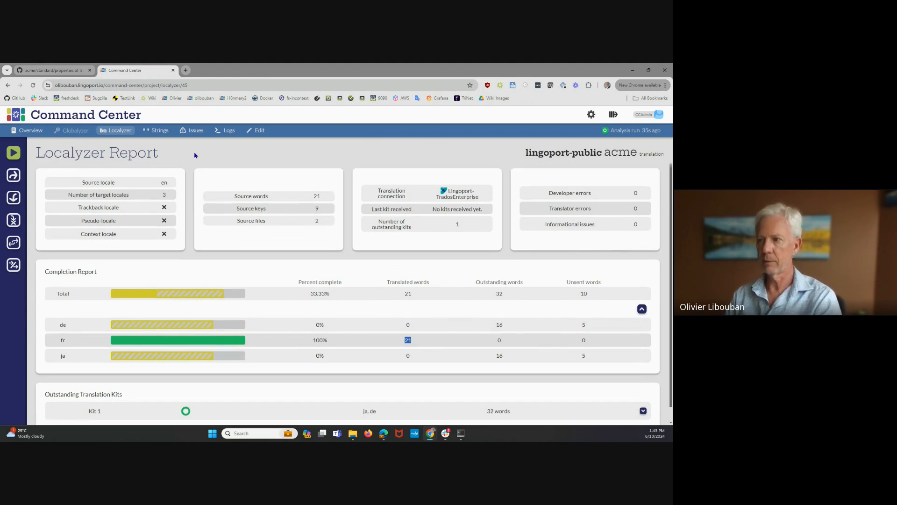
- Inspect the Goodbye string's details in the String Manager, view its source line on GitHub, and return to collapse it
click(156, 130)
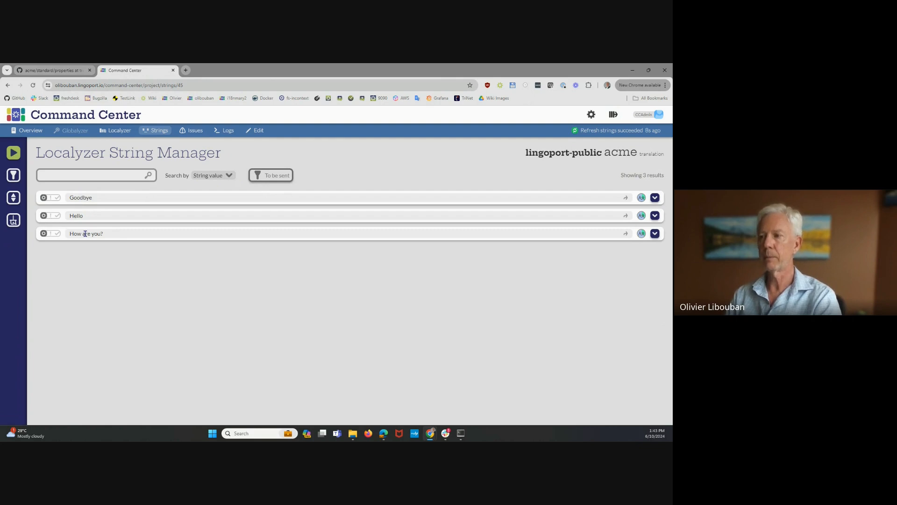
click(654, 198)
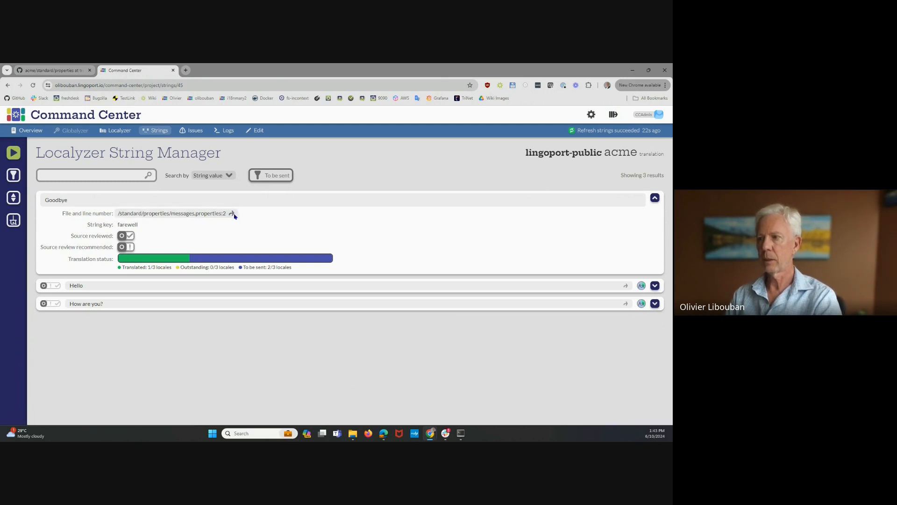
click(233, 214)
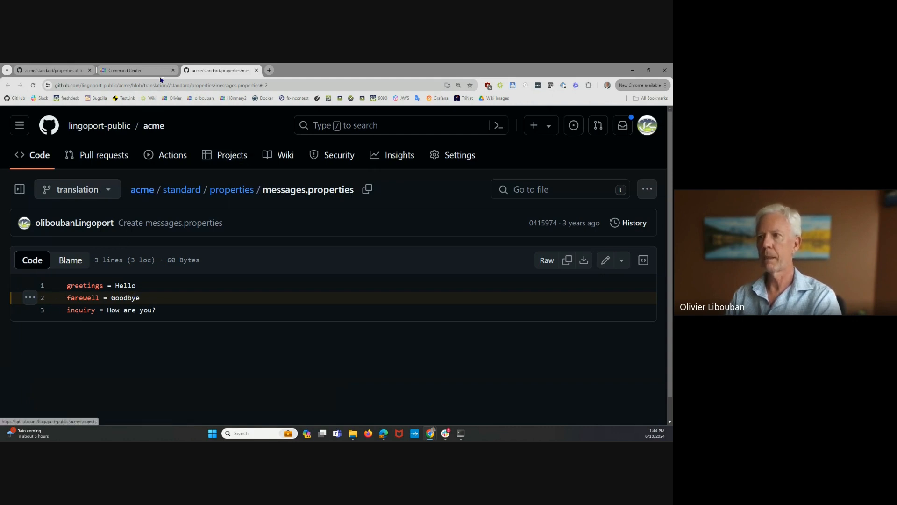
click(140, 70)
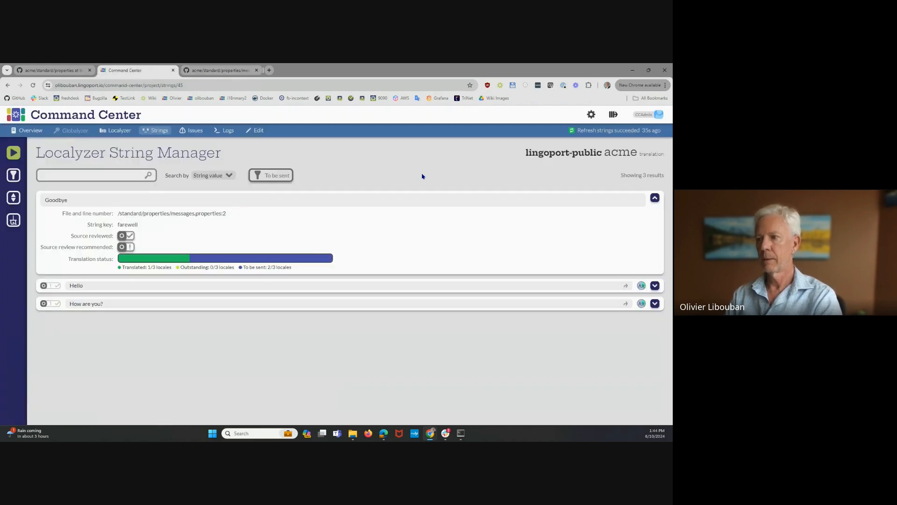
click(655, 197)
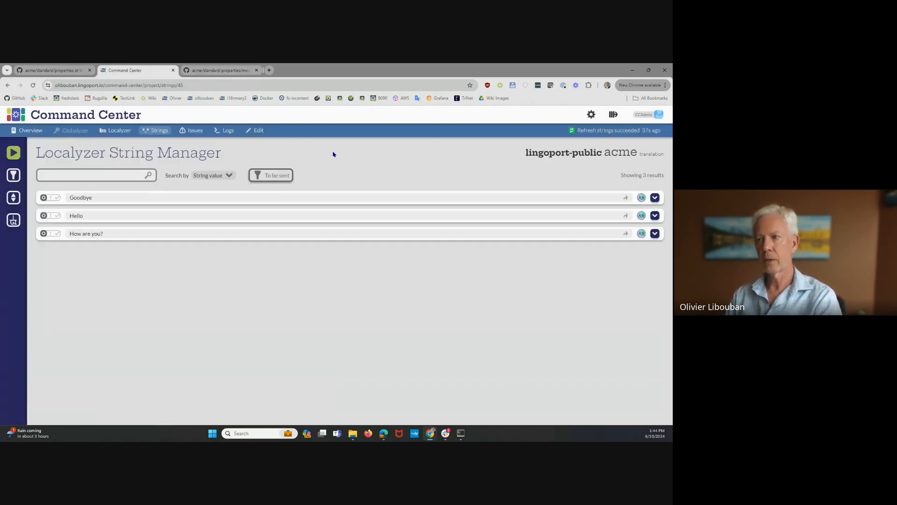